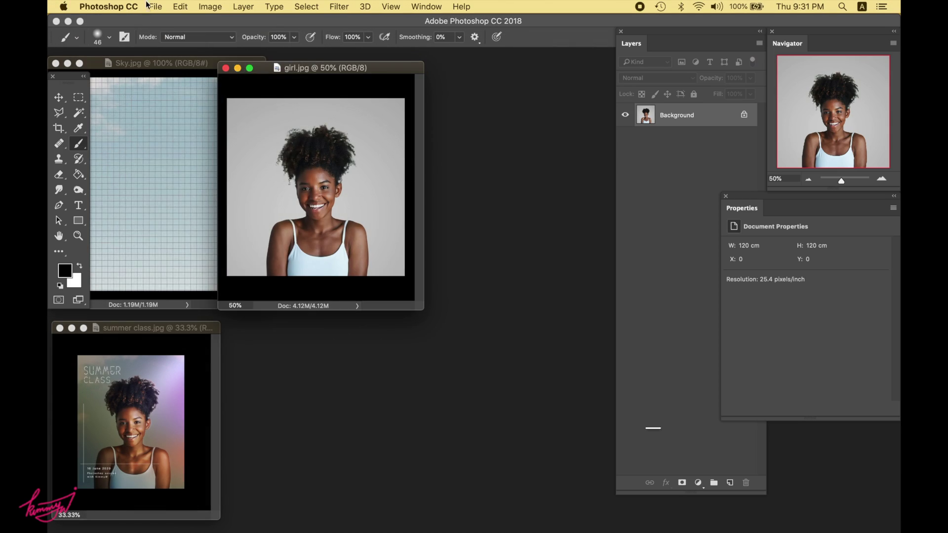
Create a 1080 x 1350 px, 72 ppi, RGB 16-bit document and float girl.jpg in its own window
key("super+n")
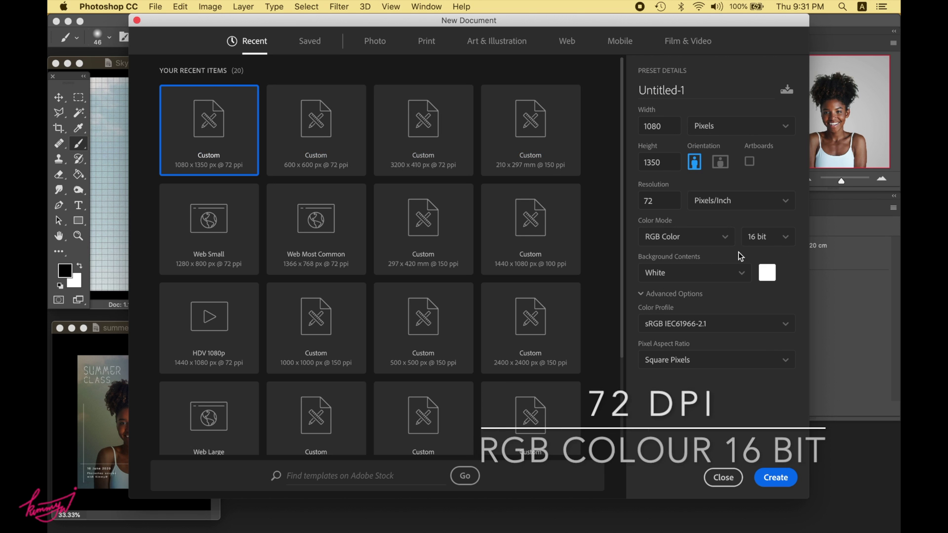
left_click(774, 477)
left_click_drag(307, 70, 349, 71)
mouse_move(275, 83)
left_mouse_down()
mouse_move(292, 110)
mouse_move(238, 104)
left_mouse_up()
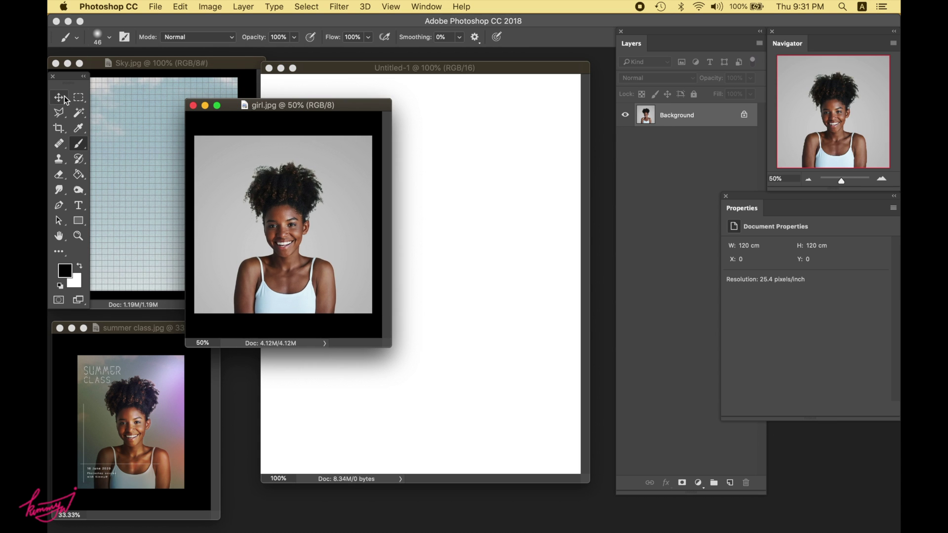
left_click(61, 97)
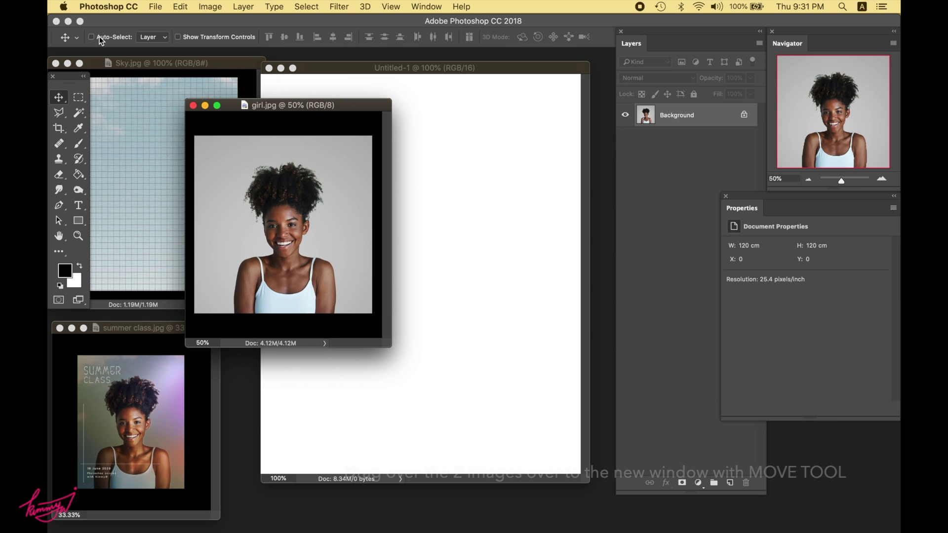
Copy the girl photo into the new document and shift it slightly down
left_click_drag(277, 223, 492, 186)
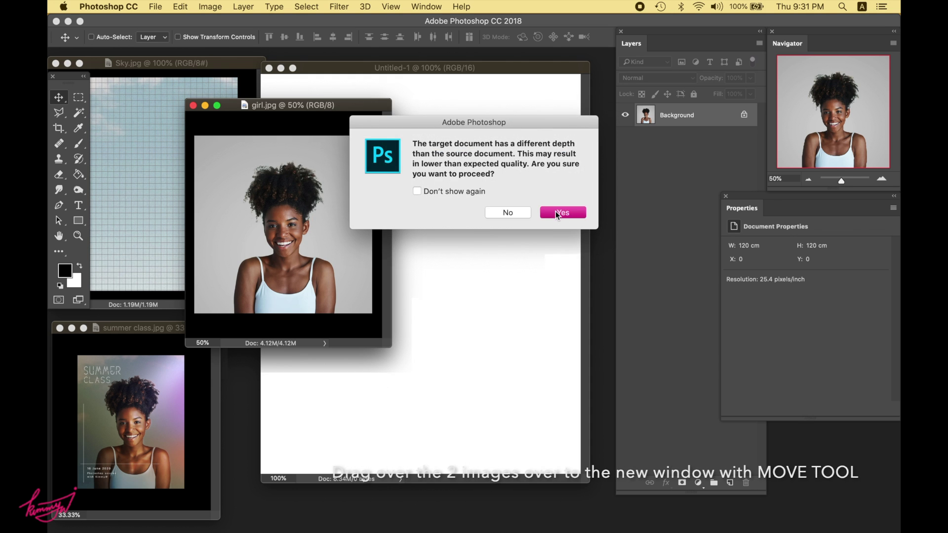
left_click(562, 212)
left_click(809, 179)
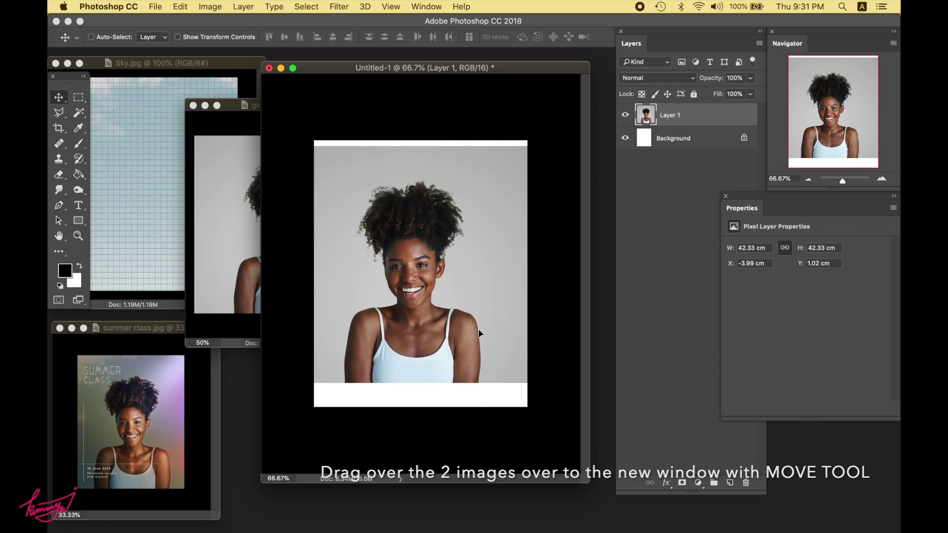
left_click_drag(479, 333, 485, 330)
Copy the sky image into the document and scale it to fill the canvas
left_click_drag(208, 116, 413, 171)
left_click(566, 213)
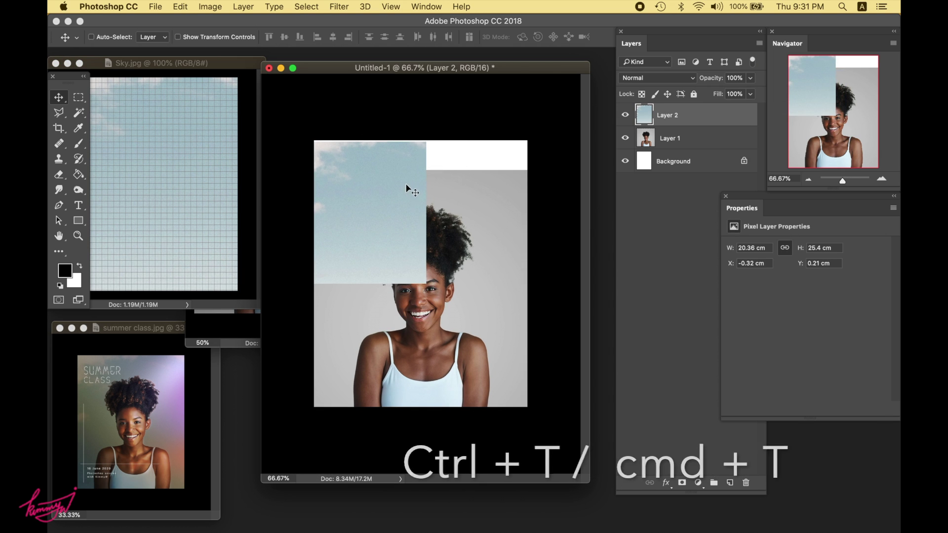
key("super+t")
mouse_move(426, 283)
left_mouse_down()
mouse_move(483, 392)
mouse_move(533, 401)
left_mouse_up()
left_click_drag(461, 216, 461, 212)
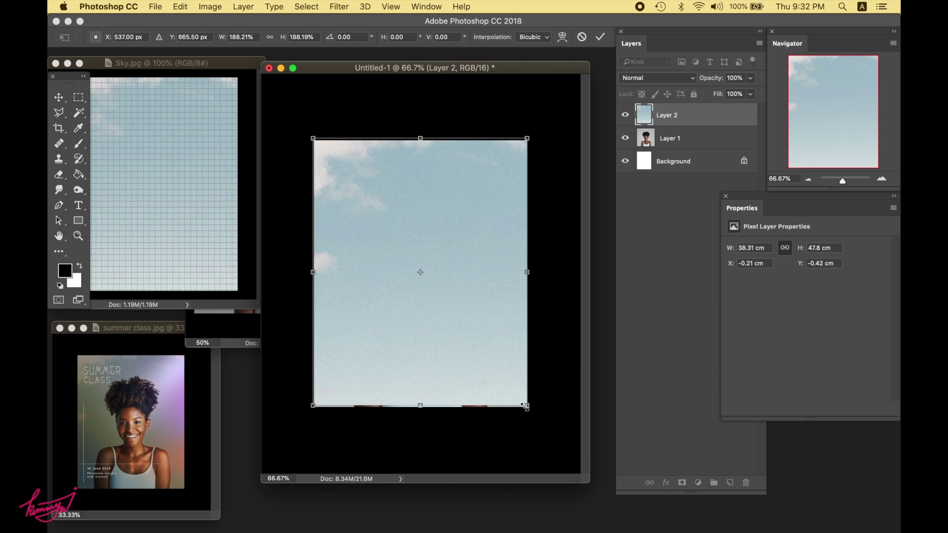
left_click(600, 37)
Move the sky beneath the girl and name the layers 'sky' and 'girl'
left_click_drag(667, 115, 683, 150)
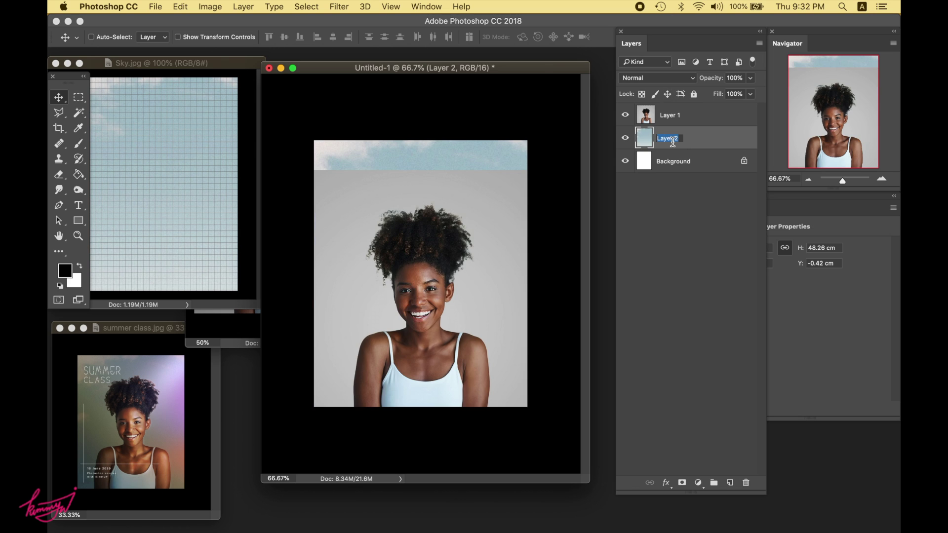
type("sky")
key("Return")
double_click(673, 115)
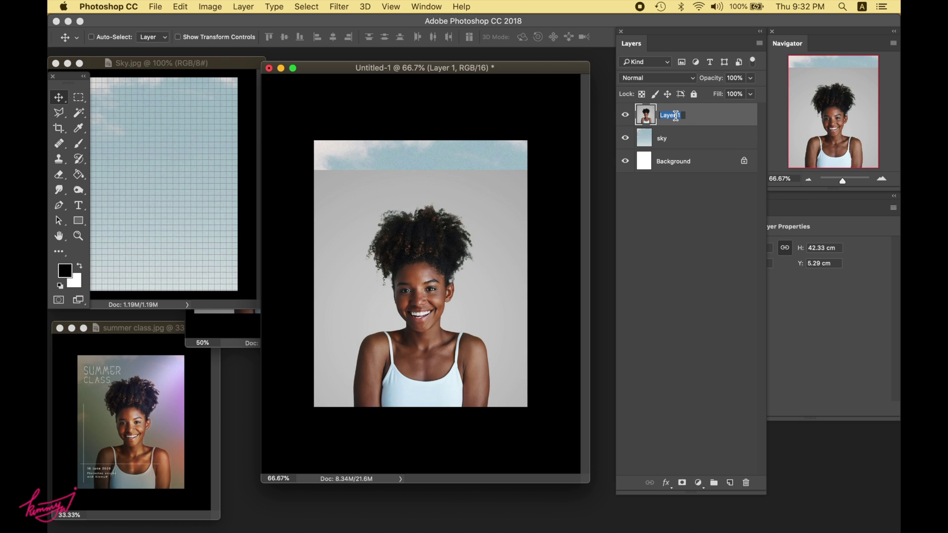
type("girl")
key("Return")
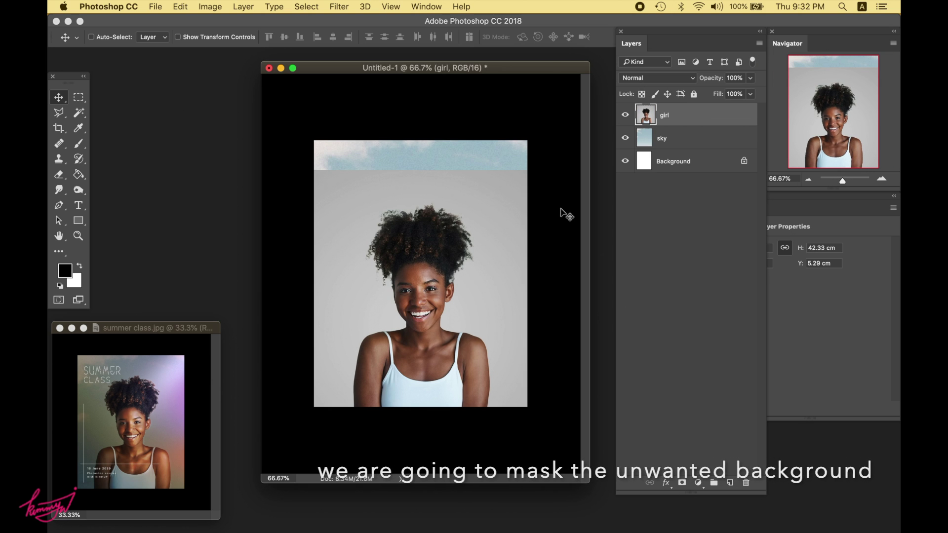
Quick-select the girl at 100% zoom and add a layer mask from the selection
left_click(81, 113)
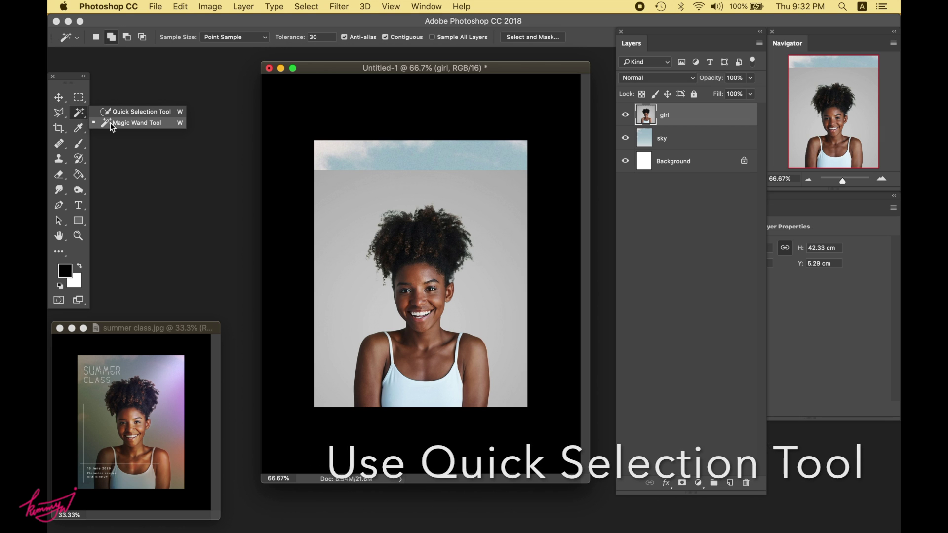
left_click(127, 113)
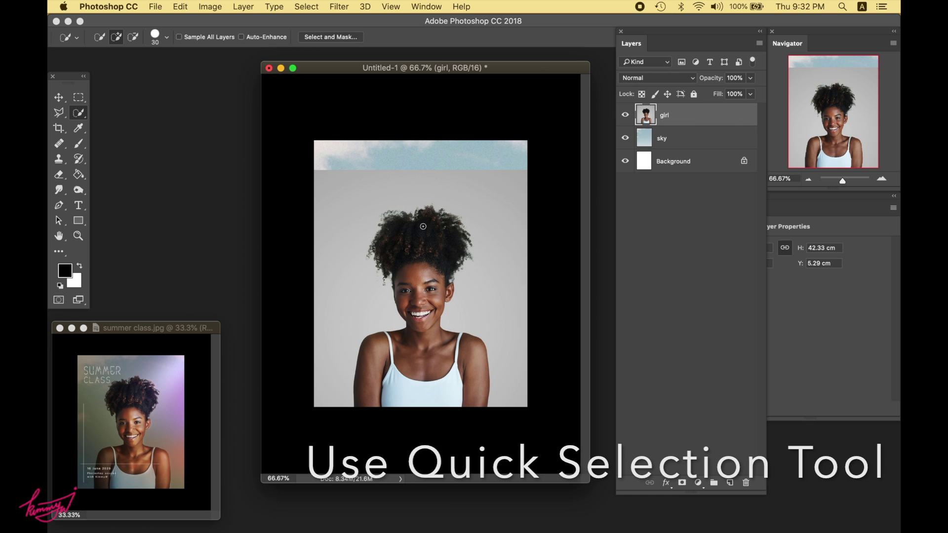
left_click_drag(345, 68, 216, 32)
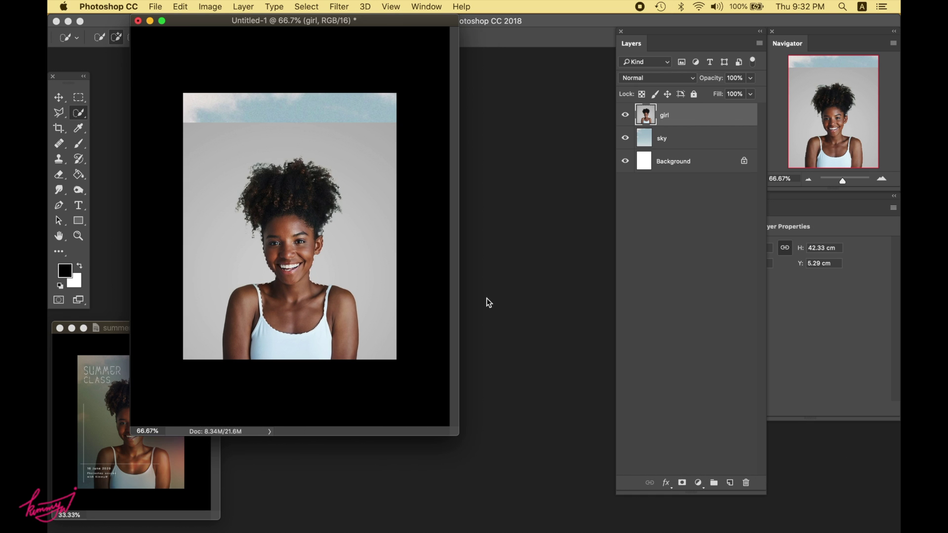
left_click_drag(455, 440, 762, 532)
left_click(881, 179)
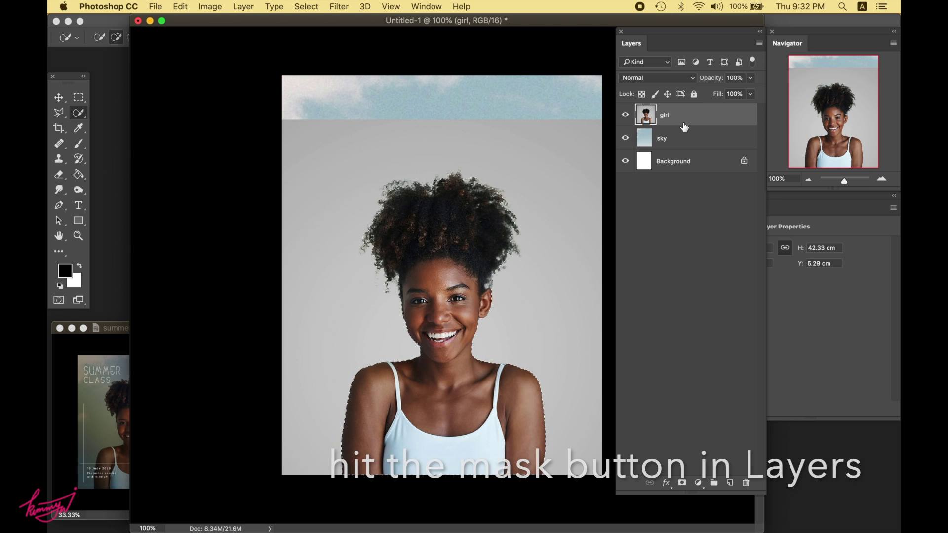
left_click(683, 484)
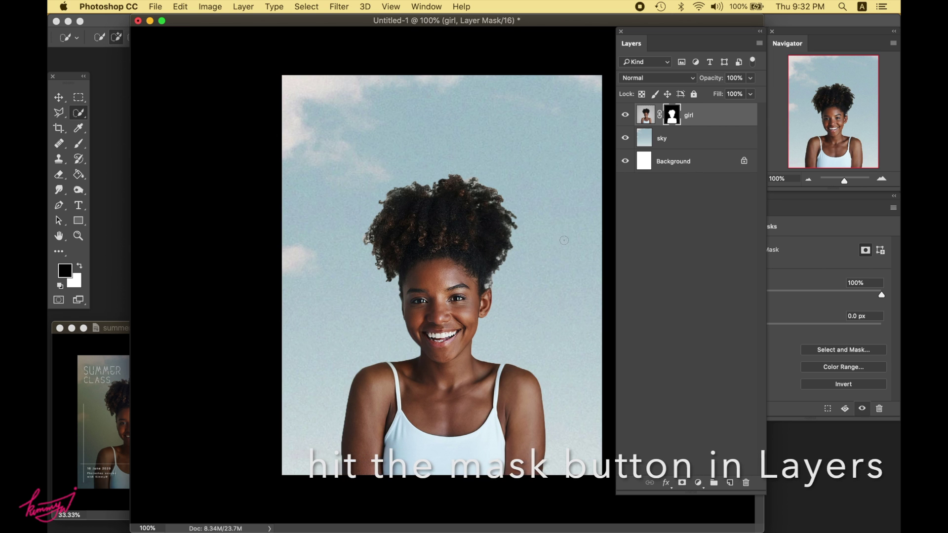
Reselect the girl layer after browsing the adjustment-layer list
left_click(646, 147)
left_click(698, 484)
left_click(632, 387)
left_click(736, 123)
left_click(698, 483)
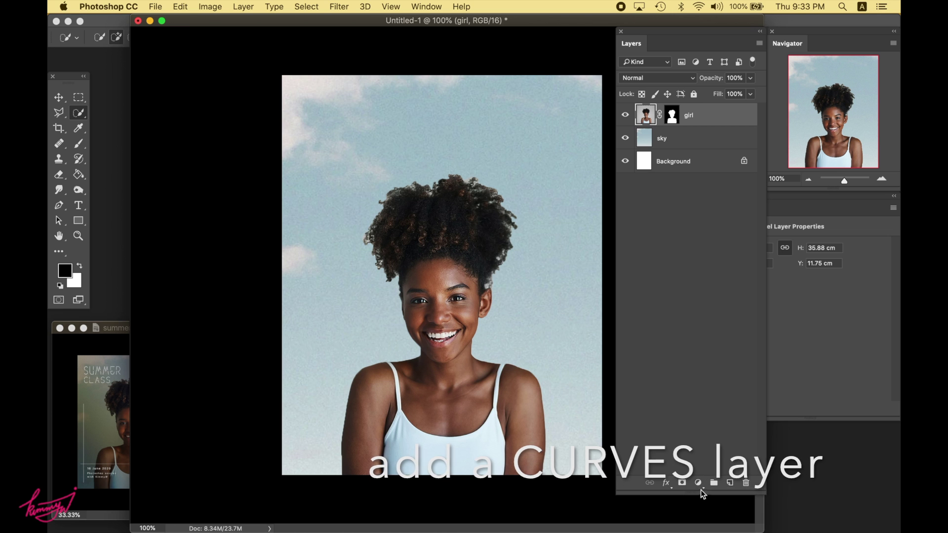
Add a Curves layer with its top point lowered to dim the image, zoomed to 200% on her face
left_click(719, 493)
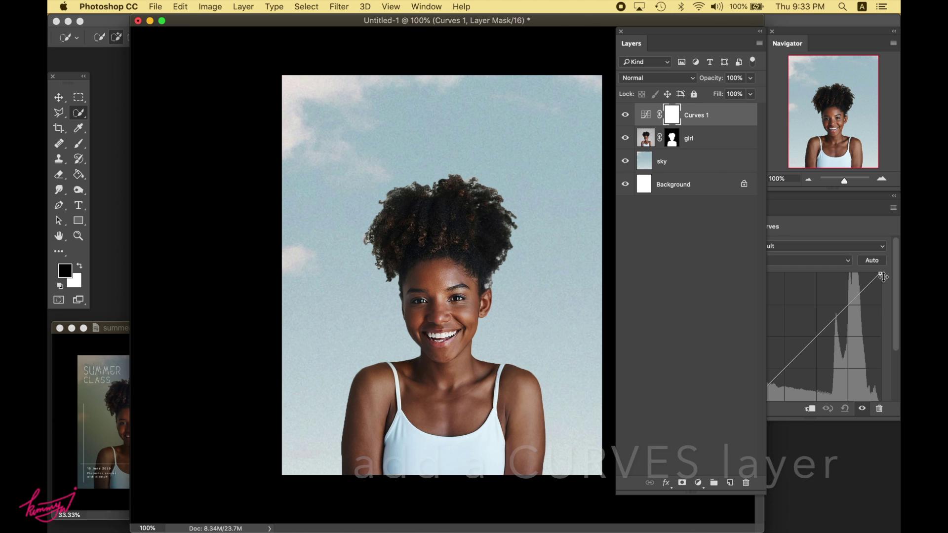
left_click_drag(880, 273, 891, 330)
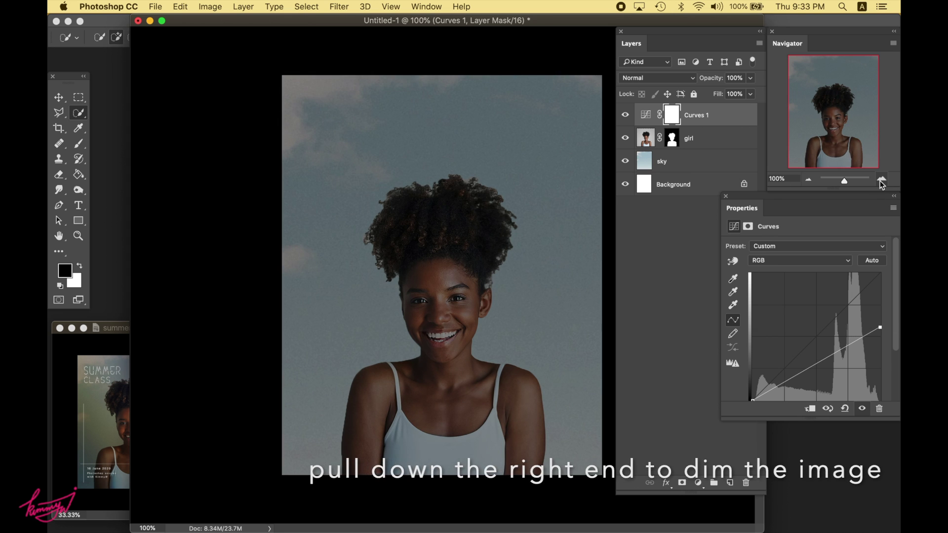
left_click(881, 179)
left_click_drag(853, 112, 854, 132)
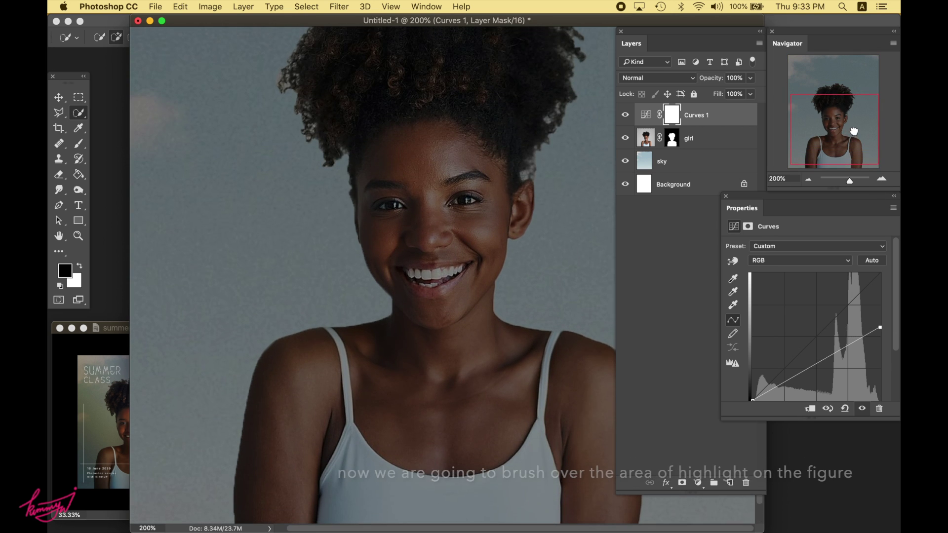
mouse_move(644, 33)
left_mouse_down()
mouse_move(690, 42)
mouse_move(561, 21)
left_mouse_up()
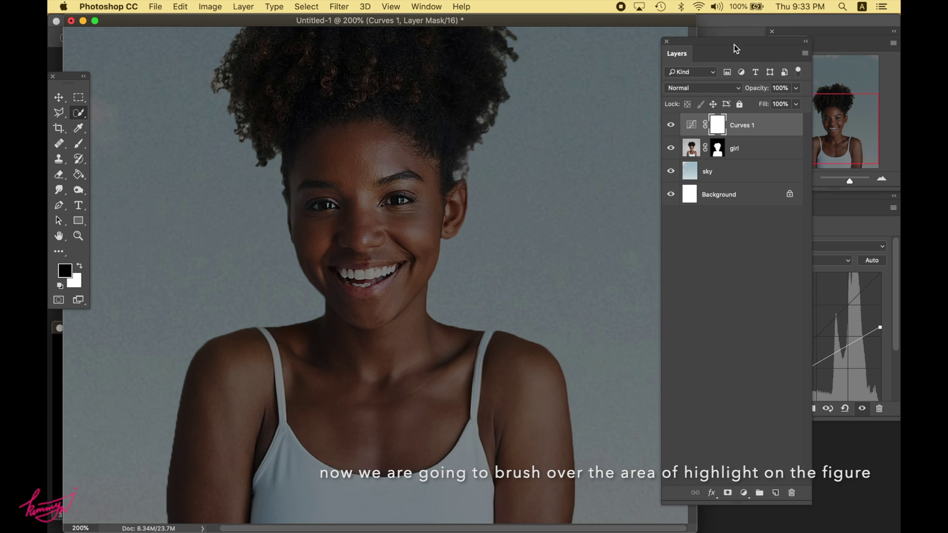
left_click_drag(735, 49, 690, 44)
left_click_drag(833, 135, 832, 140)
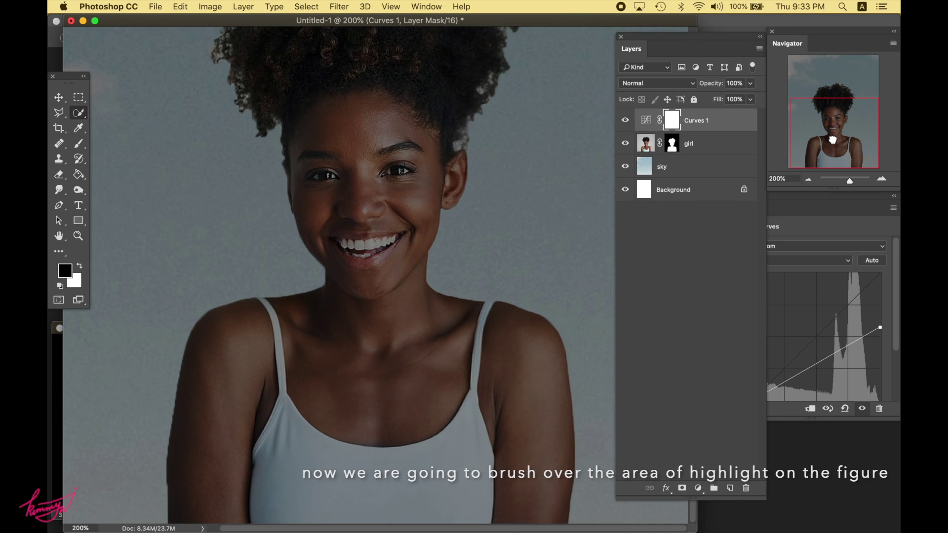
left_click(78, 144)
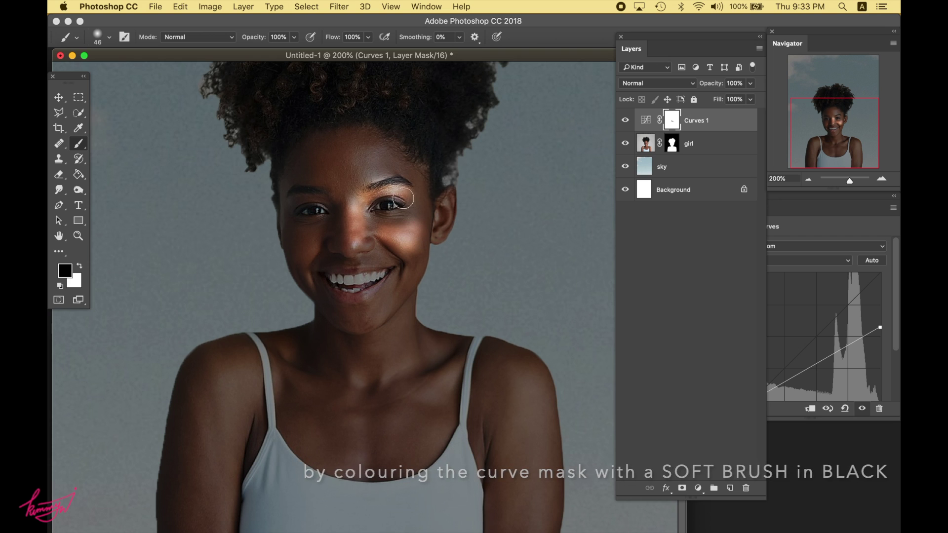
Paint highlights back above the right brow and beside the smile with a 58% opacity brush
left_click_drag(350, 184, 399, 175)
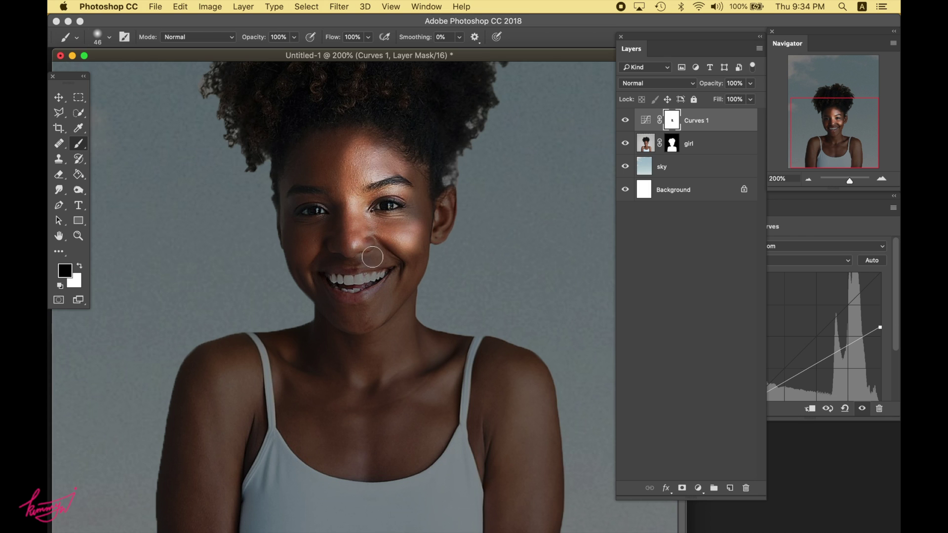
left_click(294, 37)
type("58")
left_click(387, 264)
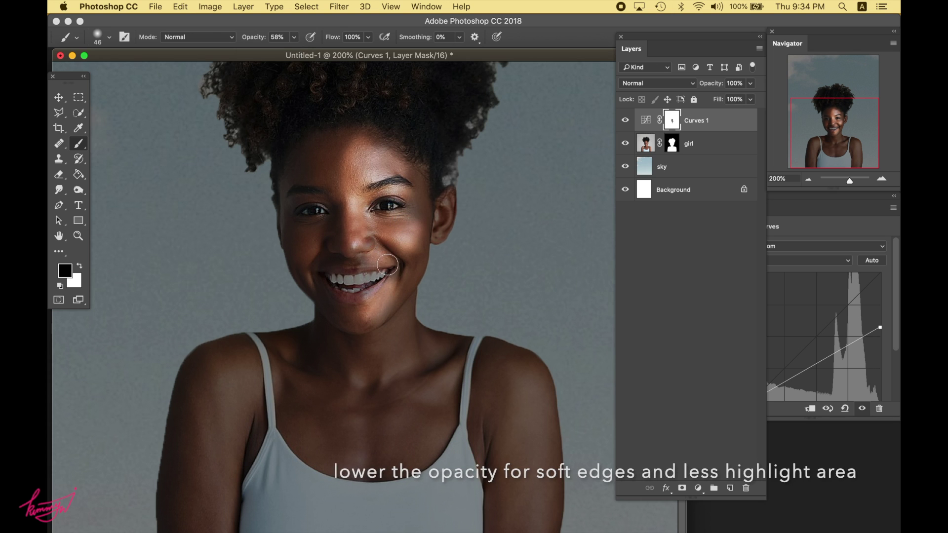
left_click_drag(409, 245, 393, 294)
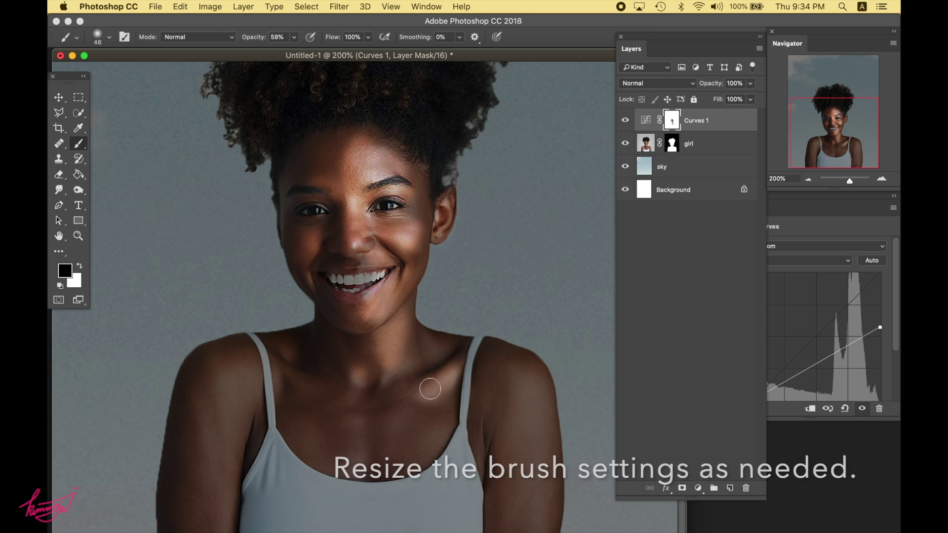
Restore highlights on the shoulder and, with a 79 px brush, the mouth corner and teeth
left_click_drag(516, 361, 539, 447)
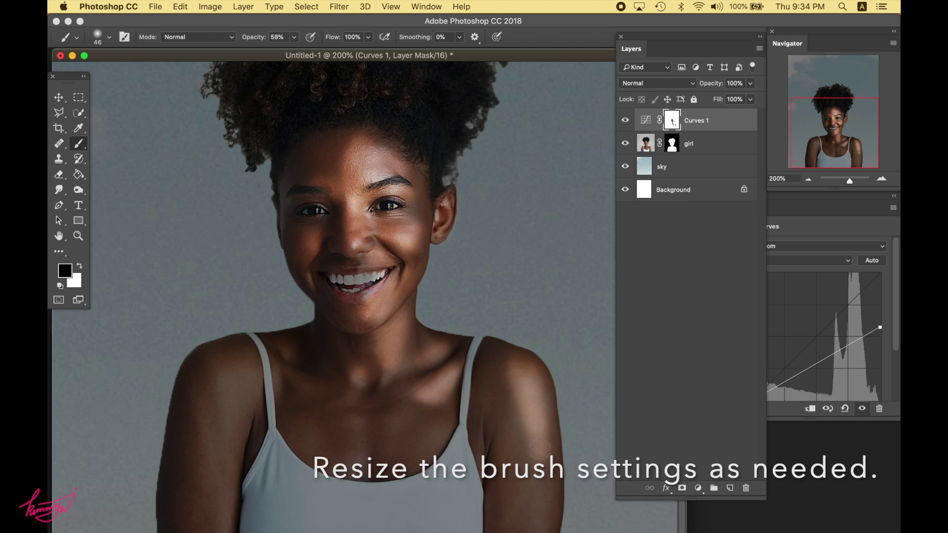
left_click(109, 37)
left_click_drag(134, 74, 143, 74)
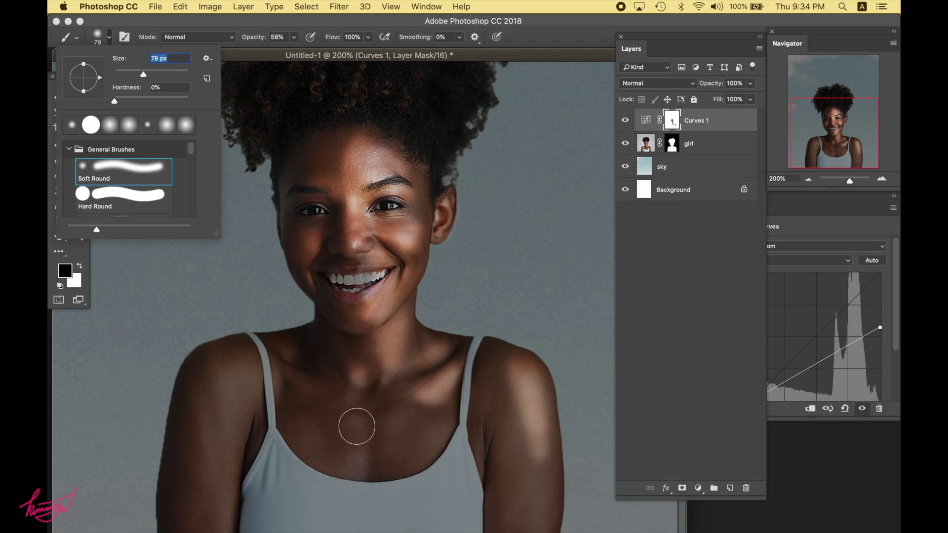
left_click(517, 404)
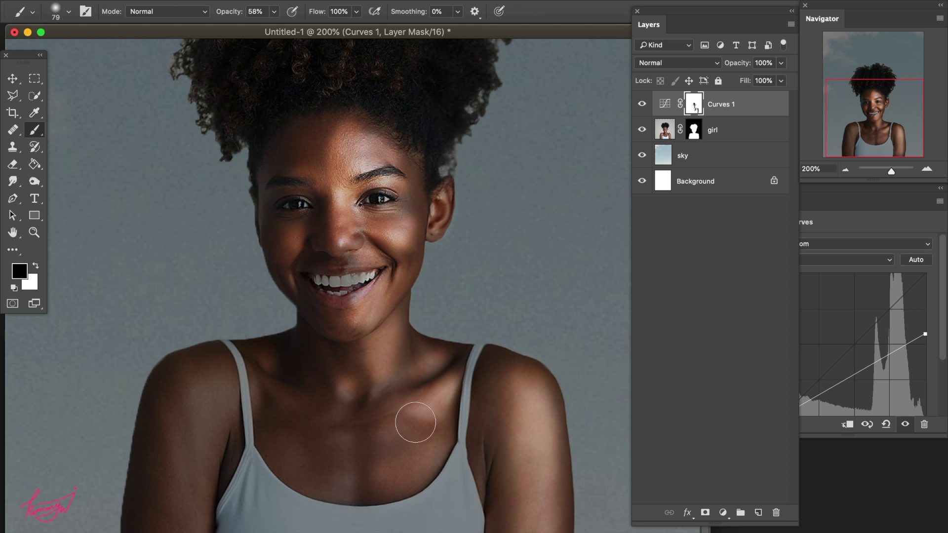
left_click_drag(393, 271, 372, 274)
Adjust the brush size through 43, 73 and 25 px
left_click(68, 11)
left_click_drag(144, 51, 124, 51)
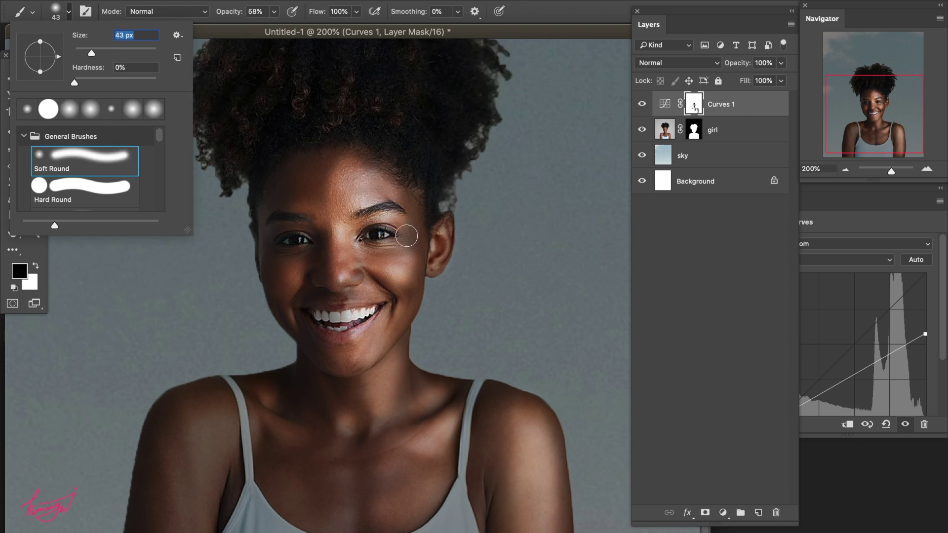
scroll(452, 162, "up", 5)
scroll(622, 124, "down", 5)
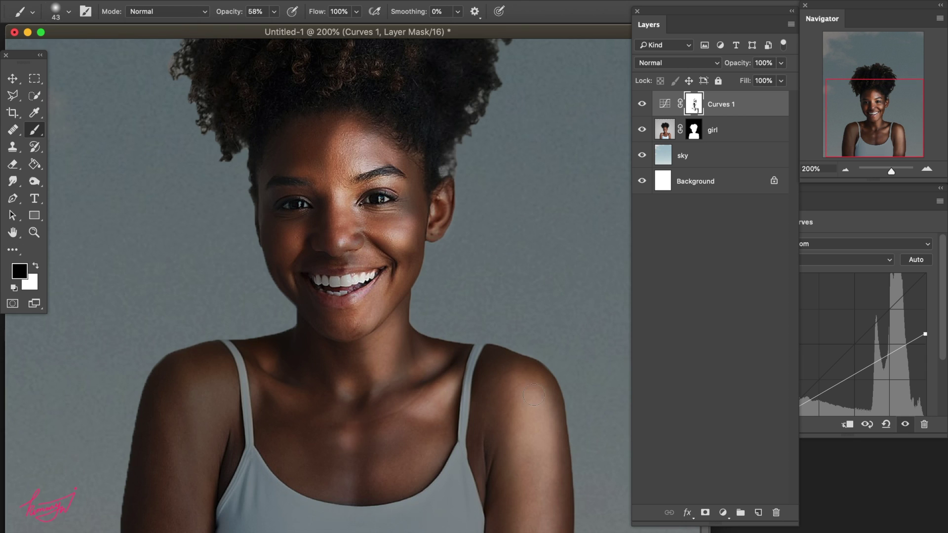
left_click(69, 11)
mouse_move(123, 50)
left_mouse_down()
mouse_move(141, 51)
mouse_move(113, 51)
left_mouse_up()
key("Return")
left_click(68, 11)
key("Return")
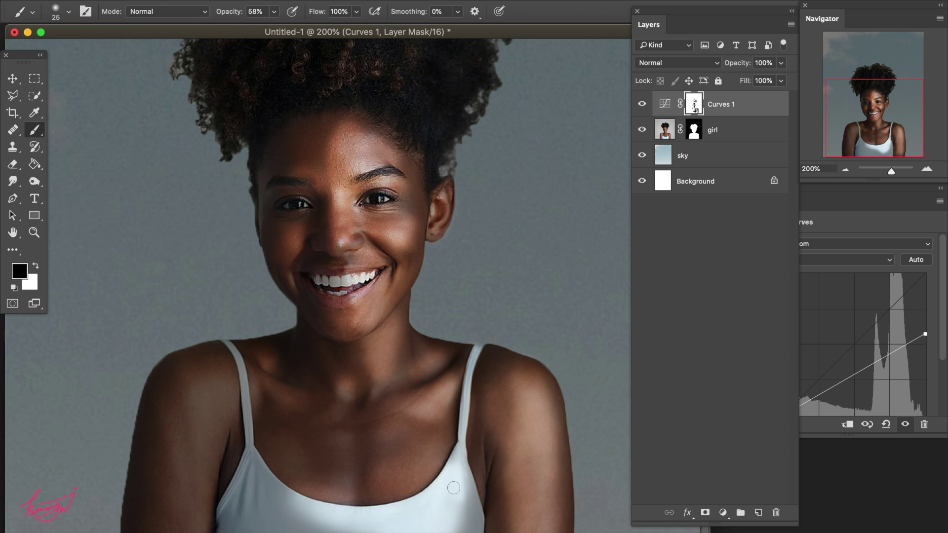
Enlarge the brush to about 49 px and zoom in then back out on the portrait
left_click_drag(892, 171, 886, 171)
left_click(69, 12)
left_click_drag(113, 50, 126, 51)
key("Return")
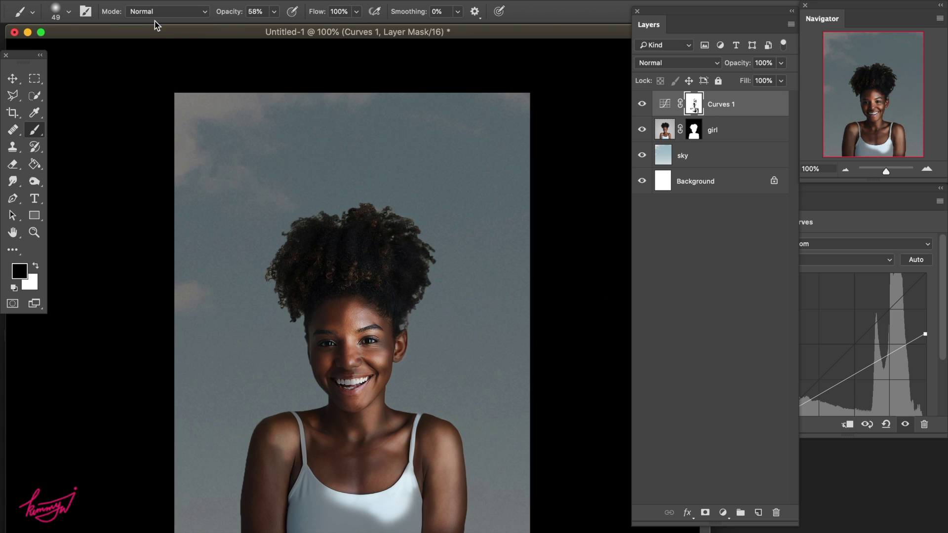
key("super+plus")
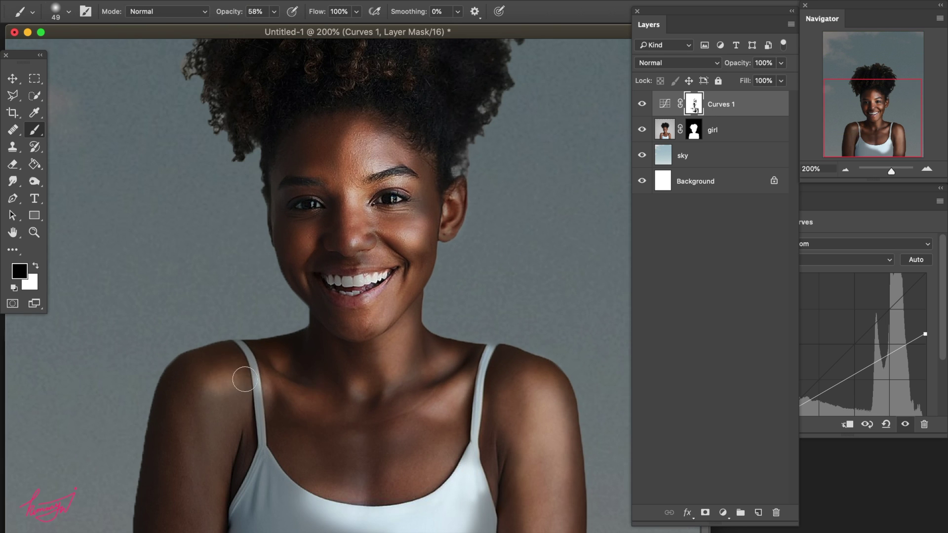
left_click(845, 170)
Raise the Curves 1 curve to brighten highlights, then reselect its mask with a 130 px brush
left_click(665, 104)
left_click_drag(925, 334, 919, 315)
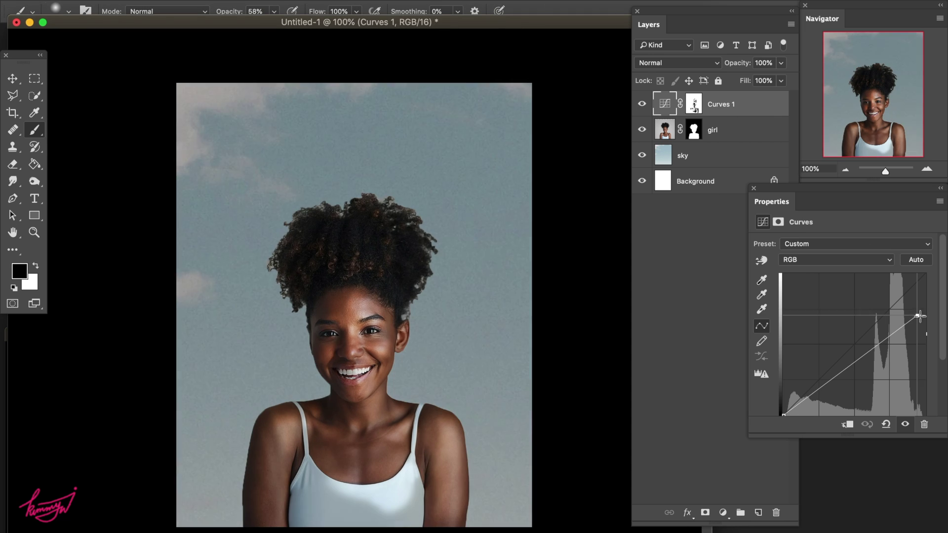
left_click(68, 11)
left_click(694, 104)
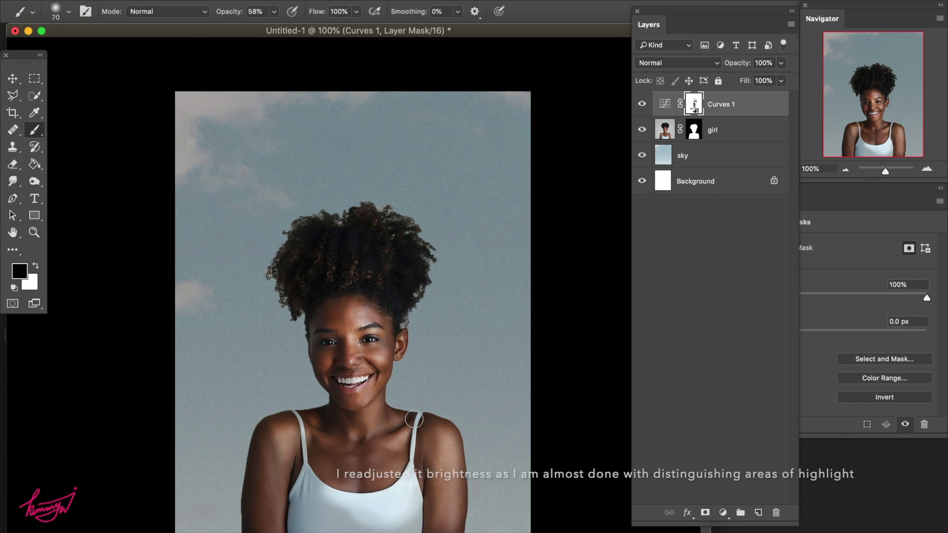
left_click(69, 11)
left_click_drag(109, 50, 122, 52)
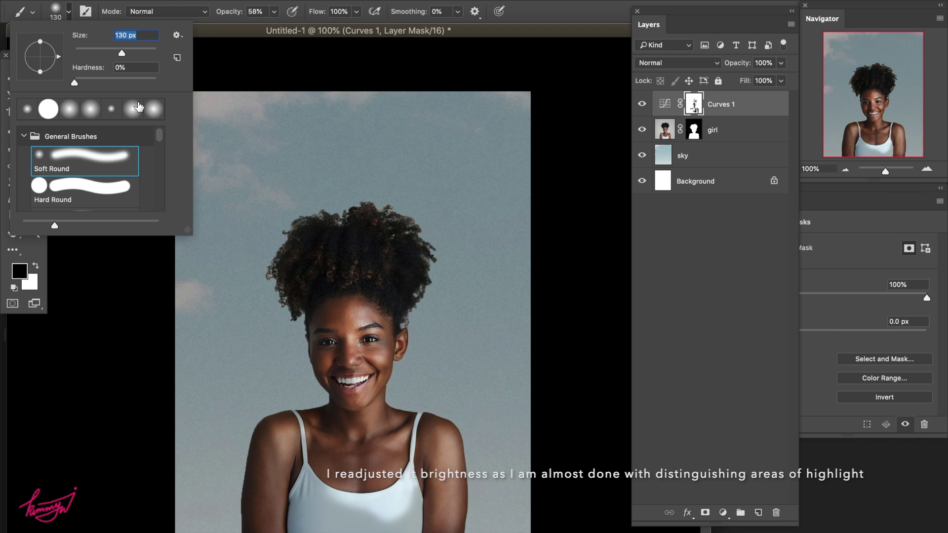
left_click(336, 481)
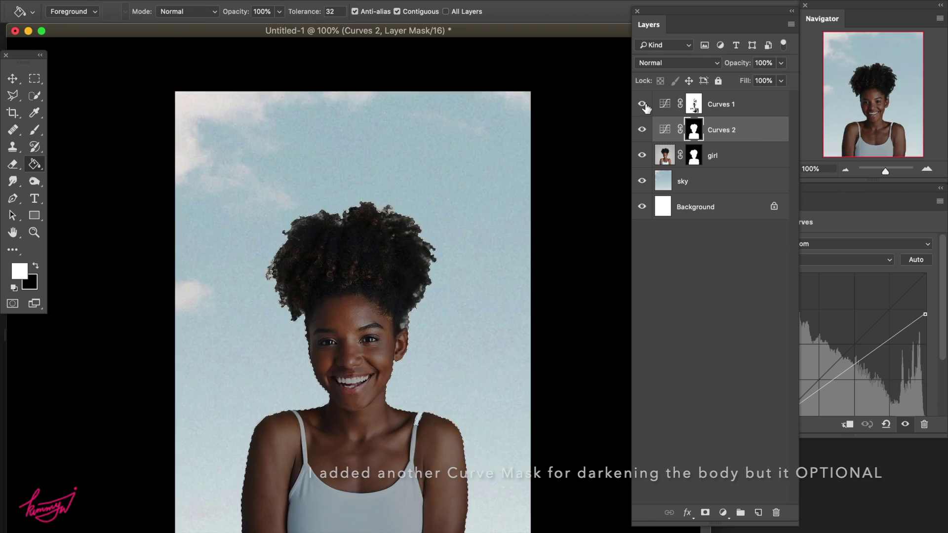
Nudge the Curves 1 curve further to brighten the image
left_click(721, 103)
left_click_drag(926, 307, 937, 309)
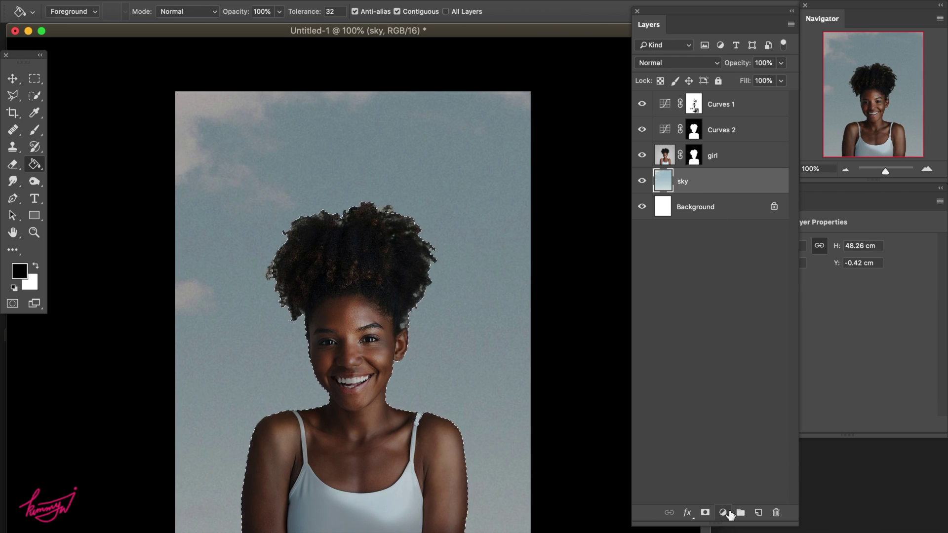
left_click(722, 514)
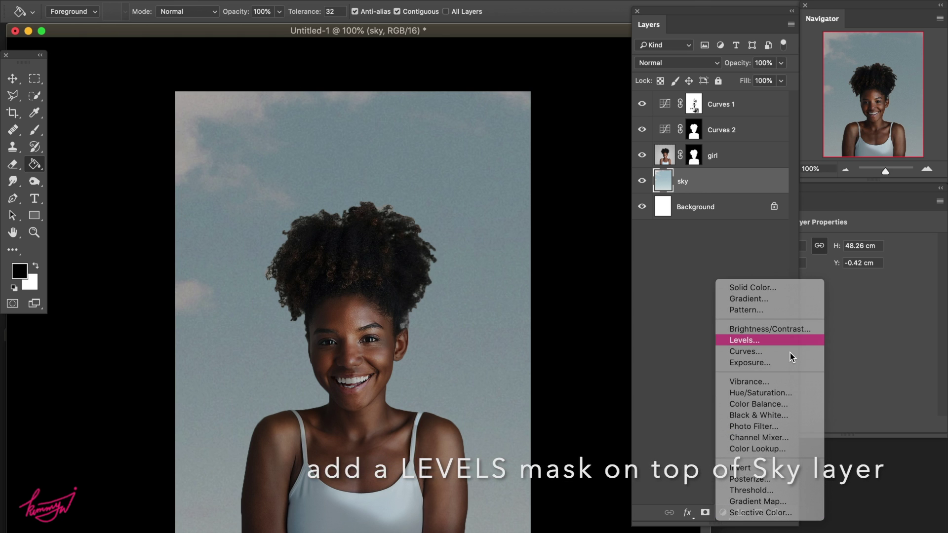
Add a Levels layer above the sky with inputs 50/0.53/221 and output black 9
left_click(789, 351)
left_click_drag(773, 374, 778, 374)
left_click_drag(851, 336, 909, 337)
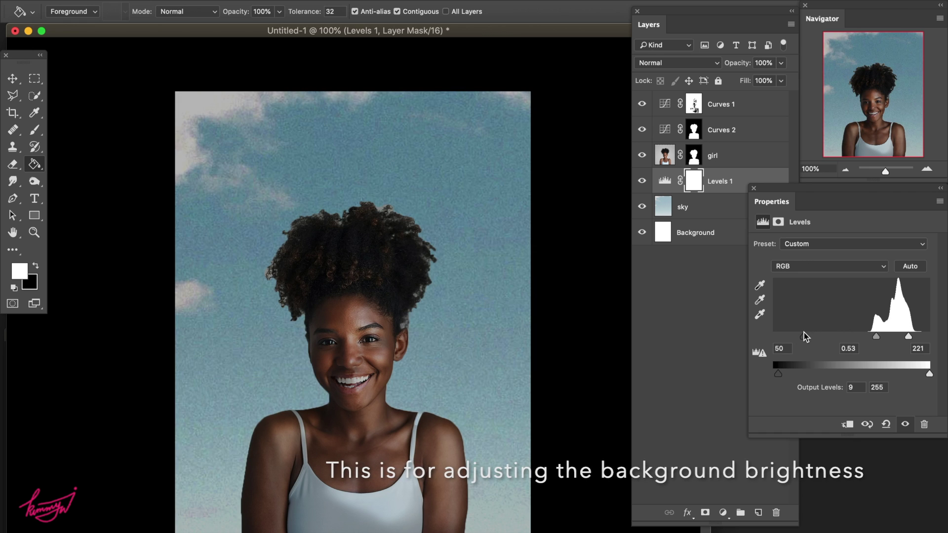
left_click(760, 105)
left_click(646, 134)
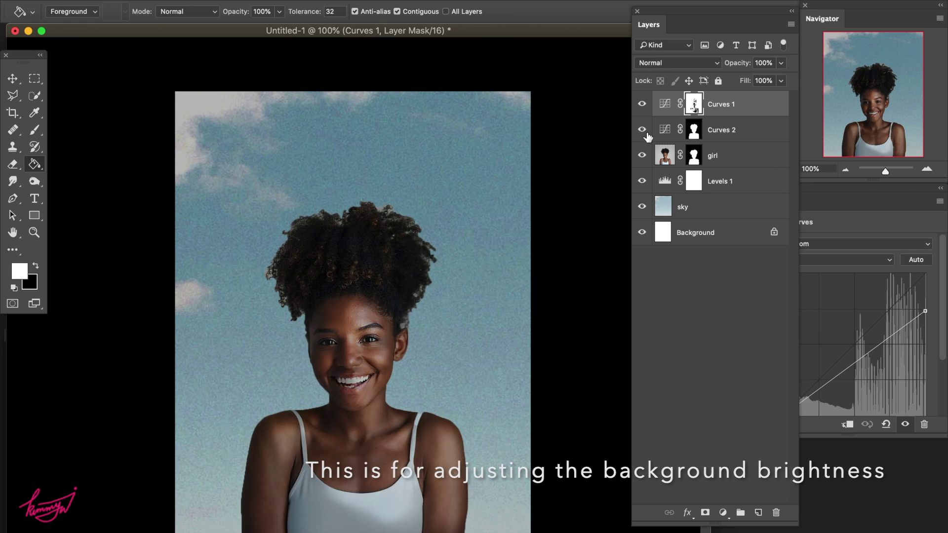
Rename the Curves 2 layer 'darkened body' and Curves 1 'highlight'
left_click(642, 129)
double_click(726, 130)
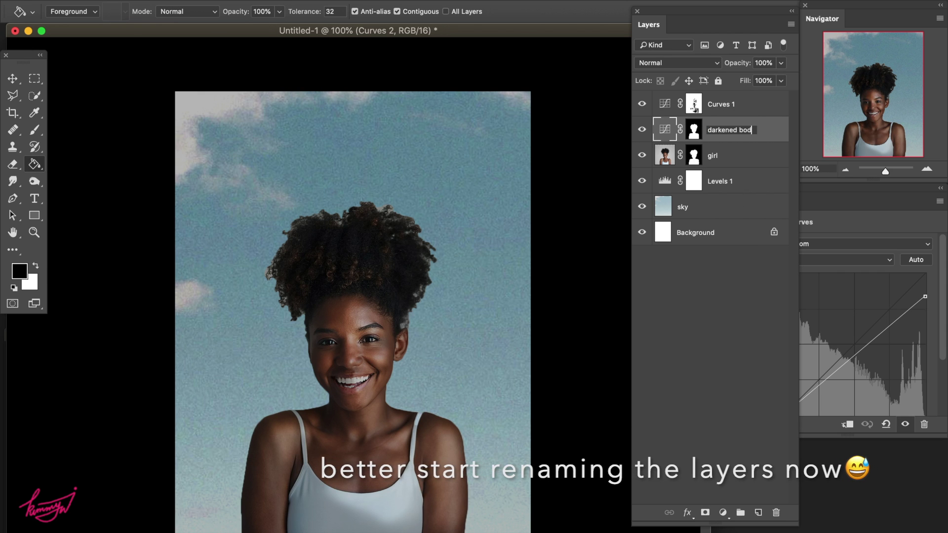
type("y")
key("Return")
double_click(720, 105)
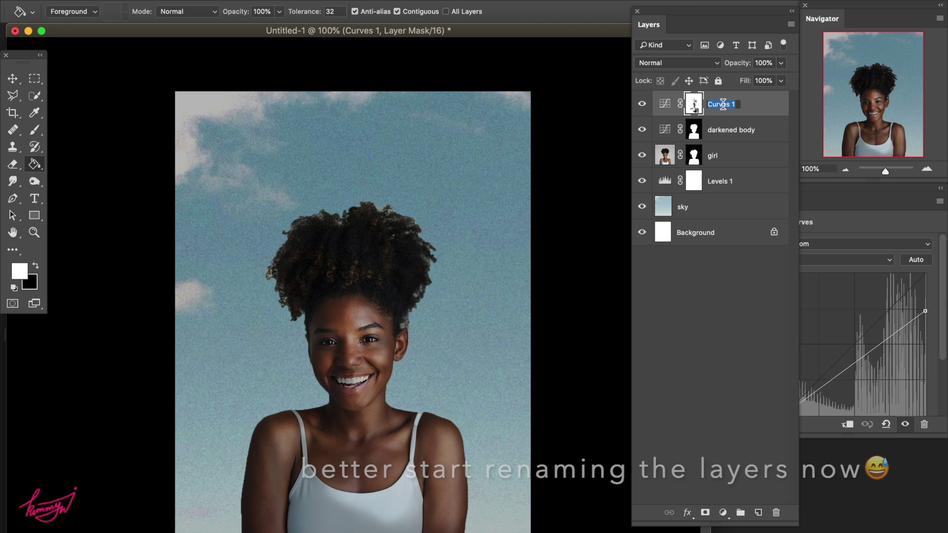
type("highlight")
key("Return")
Add a new top layer filled with 50% Gray and set to Overlay blend mode
left_click(759, 516)
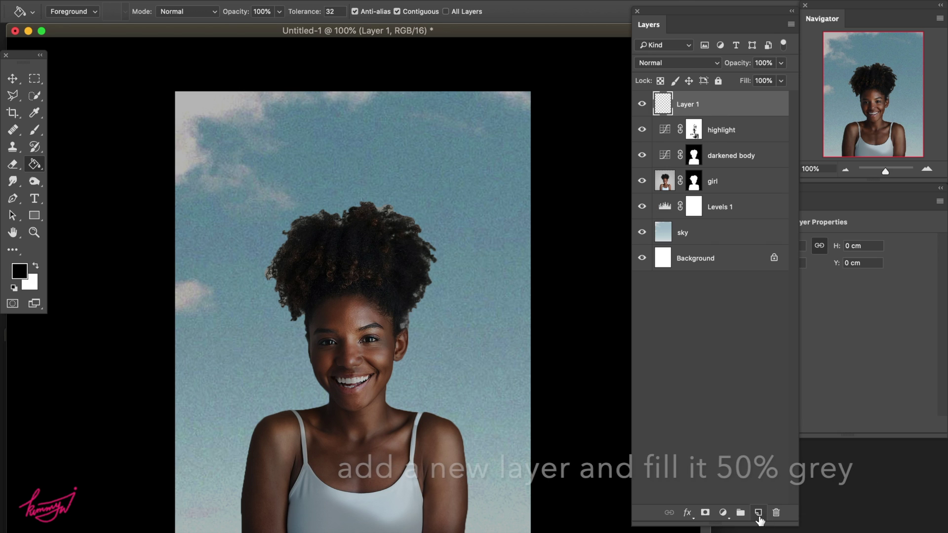
left_click(143, 0)
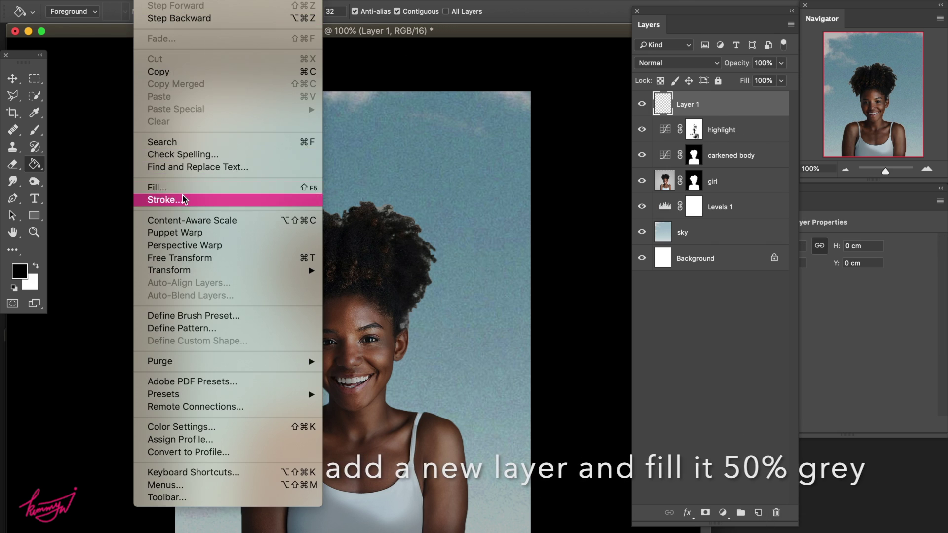
left_click(182, 187)
left_click(486, 180)
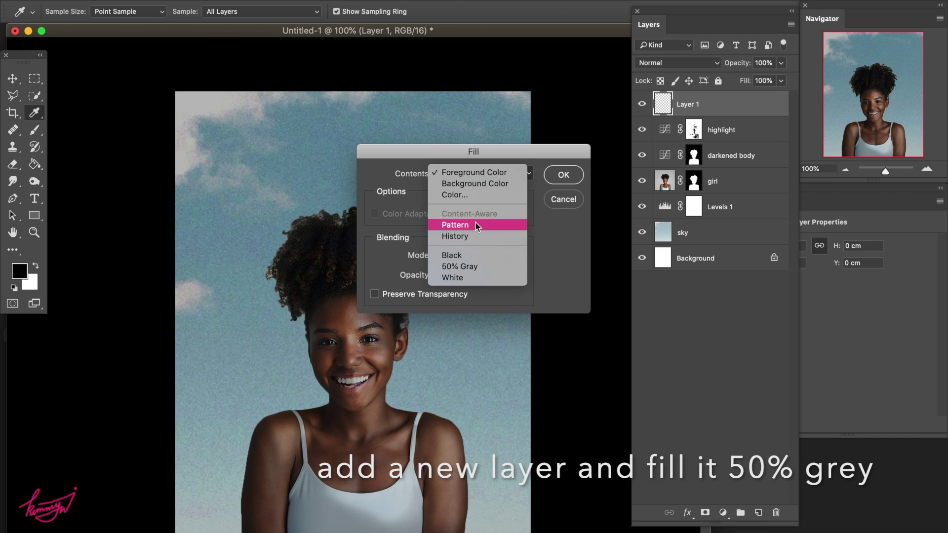
left_click(479, 267)
left_click(563, 175)
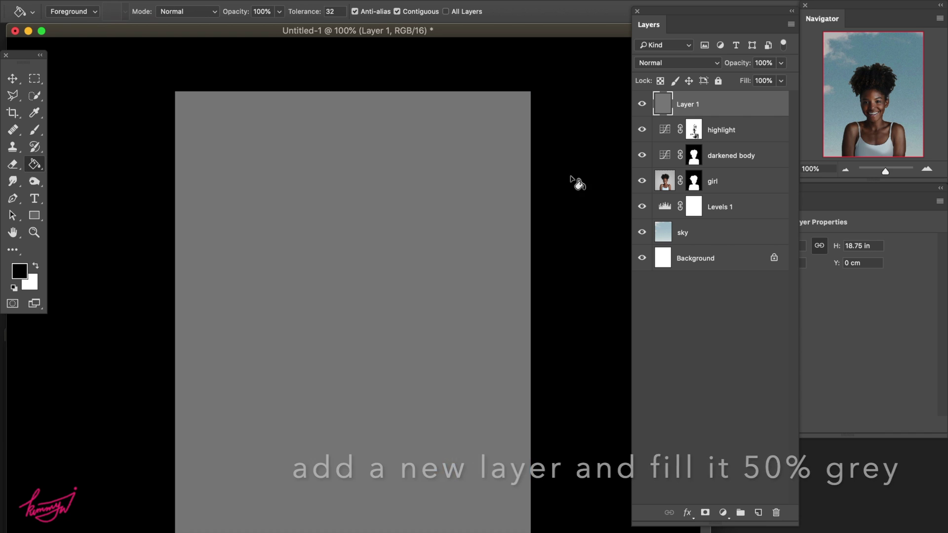
left_click(667, 64)
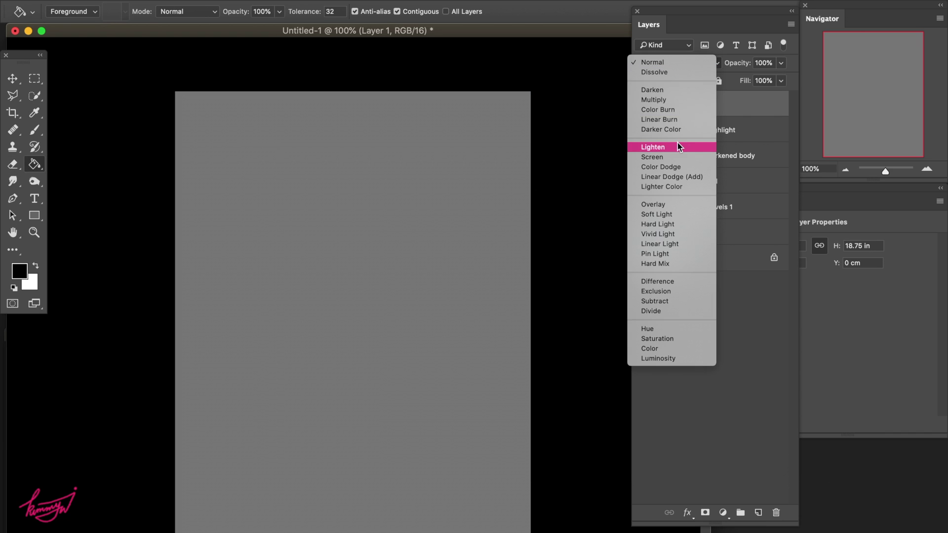
left_click(656, 205)
left_click(641, 104)
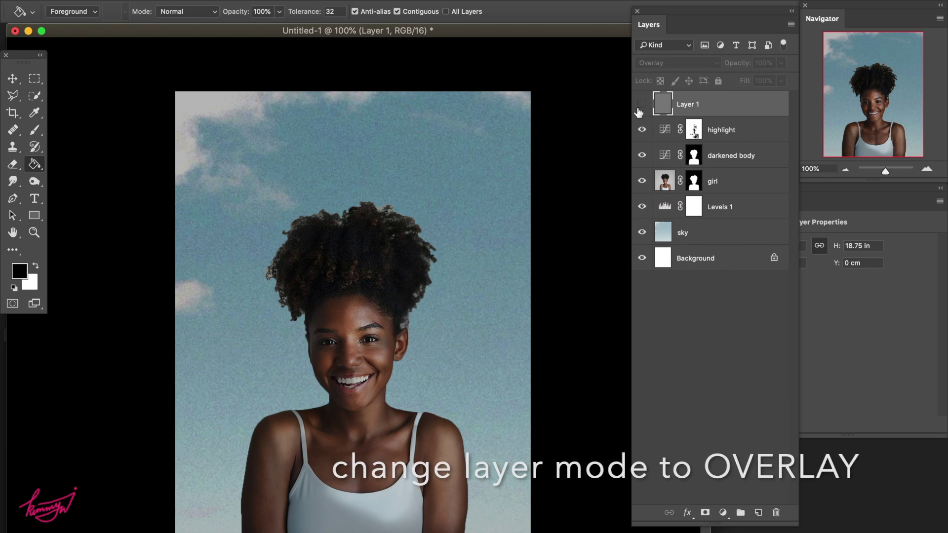
left_click(641, 104)
Rename the grey Overlay layer 'Dofge Tool'
double_click(709, 112)
left_click(706, 153)
double_click(696, 102)
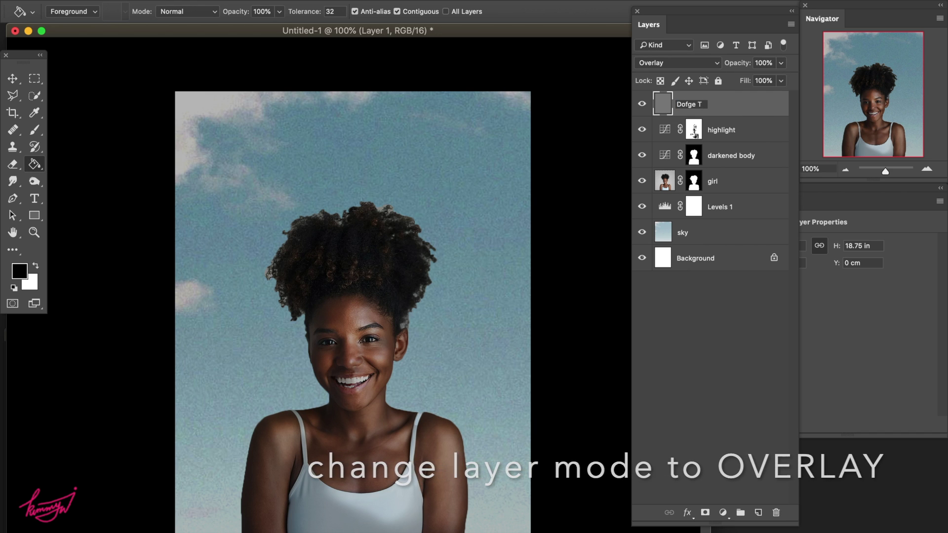
type("ool")
key("Return")
left_click(34, 181)
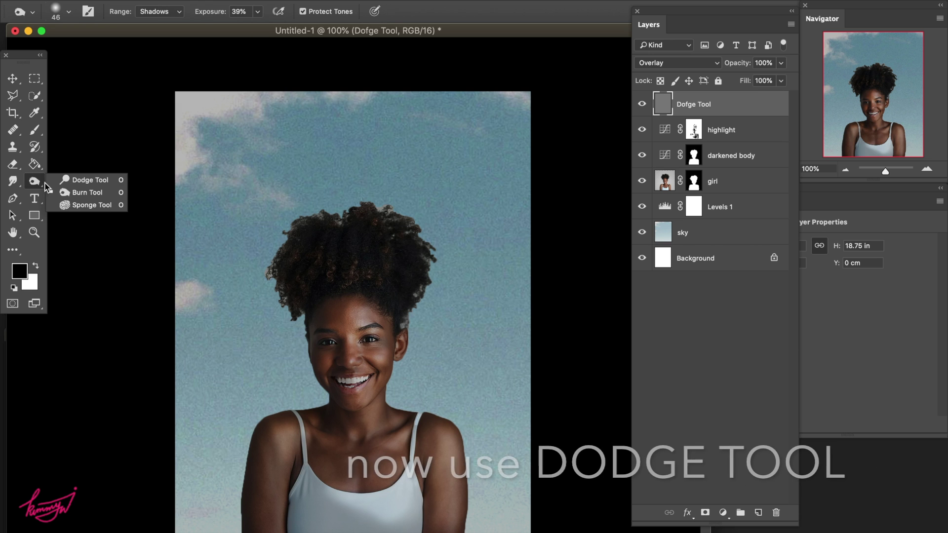
Dodge with a 43 px brush at 9% exposure, undoing a stroke on the arm
left_click(82, 181)
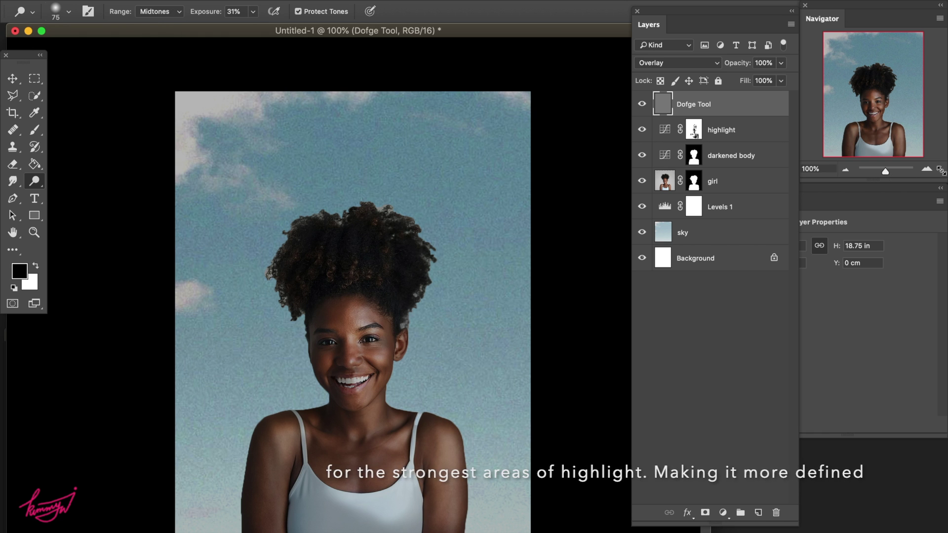
key("super+plus")
left_click(69, 12)
left_click_drag(64, 34, 57, 34)
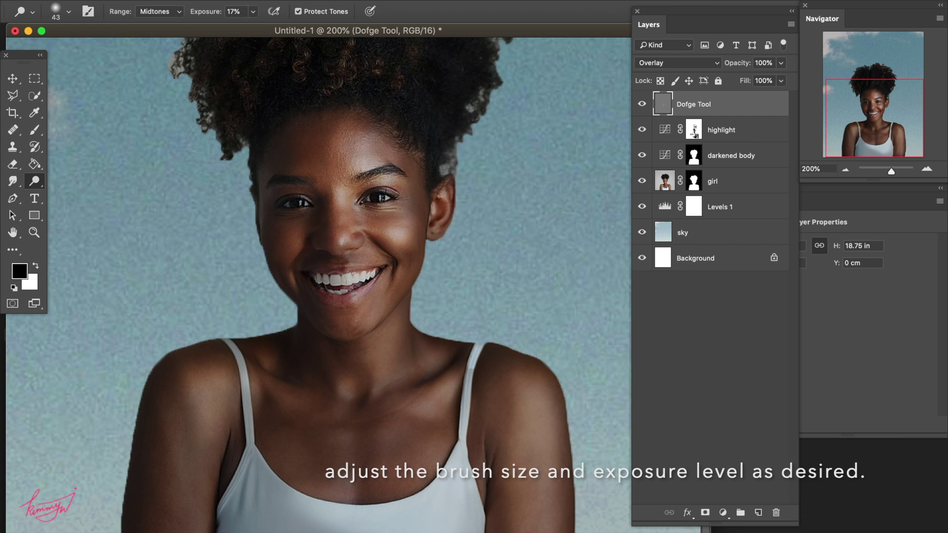
left_click_drag(891, 171, 895, 171)
left_click_drag(883, 97, 886, 67)
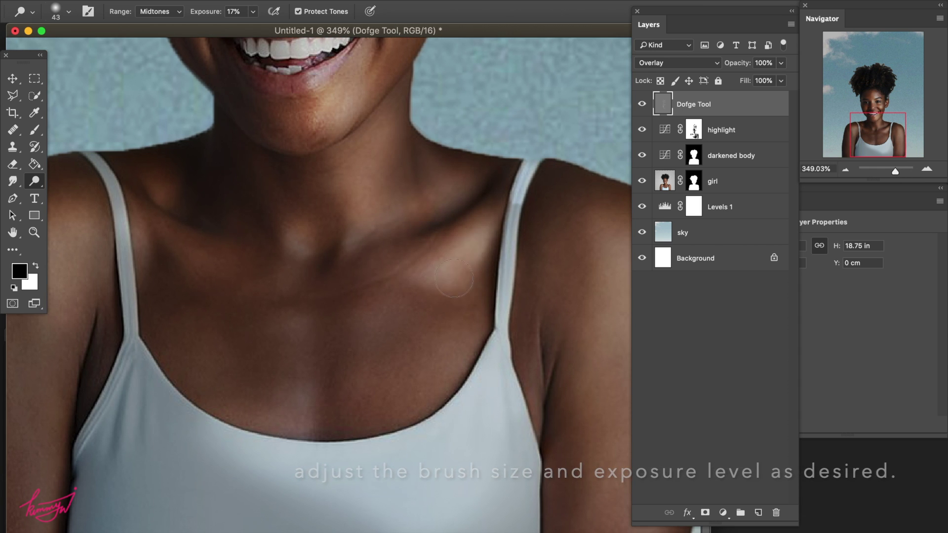
left_click(253, 12)
left_click_drag(252, 28, 247, 28)
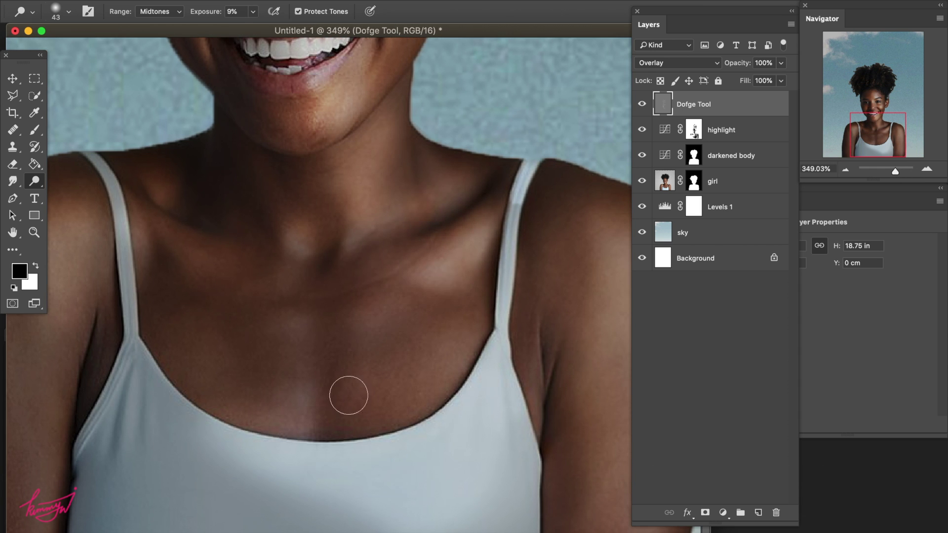
scroll(489, 344, "down", 1)
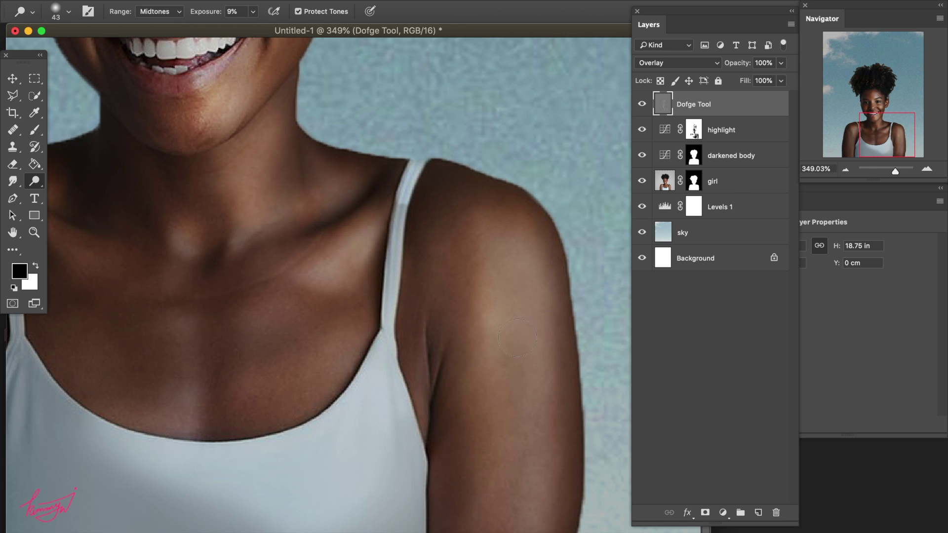
key("ctrl+z")
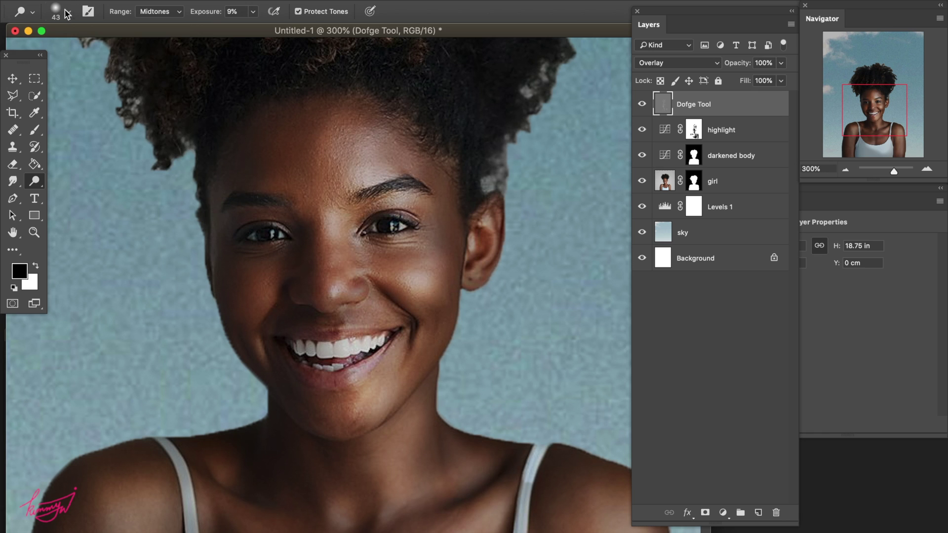
Dodge the neck and chest with 23 px then 105 px brushes, then zoom out
left_click(68, 11)
left_click_drag(94, 37, 82, 37)
key("Return")
scroll(138, 341, "down", 5)
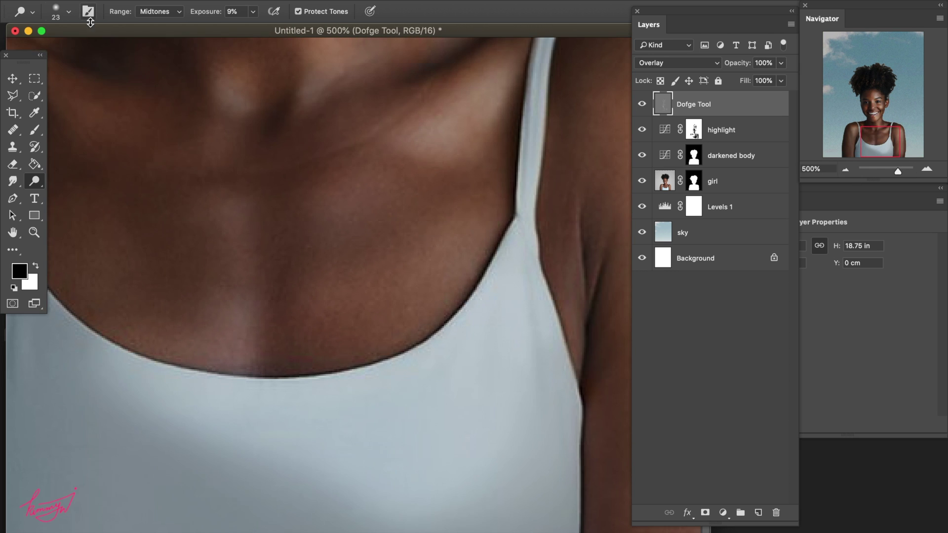
left_click(68, 12)
left_click_drag(96, 53, 118, 57)
key("Return")
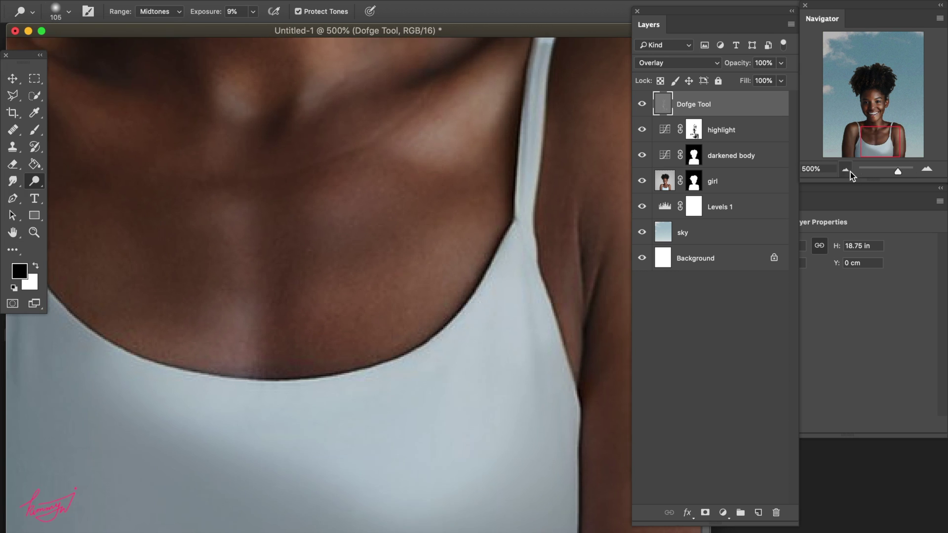
left_click(846, 169)
left_click(845, 170)
key("super+minus")
key("super+minus")
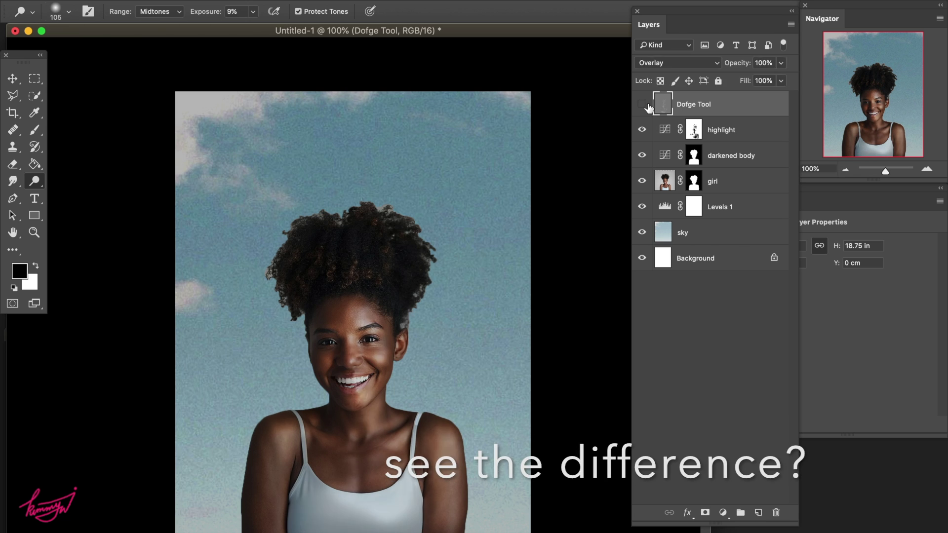
Fine-tune the Levels input sliders, comparing with the highlight layer toggled on and off
left_click(642, 131)
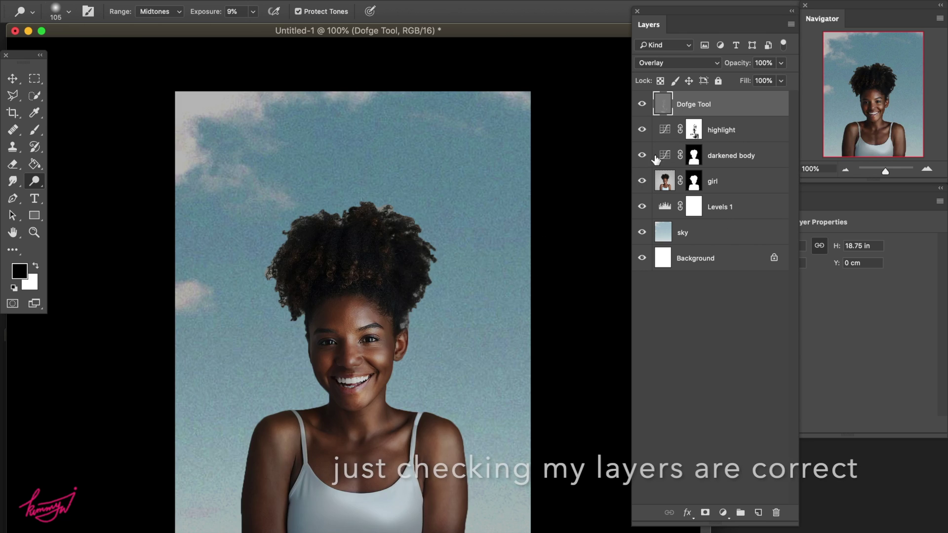
left_click(693, 207)
mouse_move(929, 335)
left_mouse_down()
mouse_move(902, 337)
mouse_move(916, 336)
left_mouse_up()
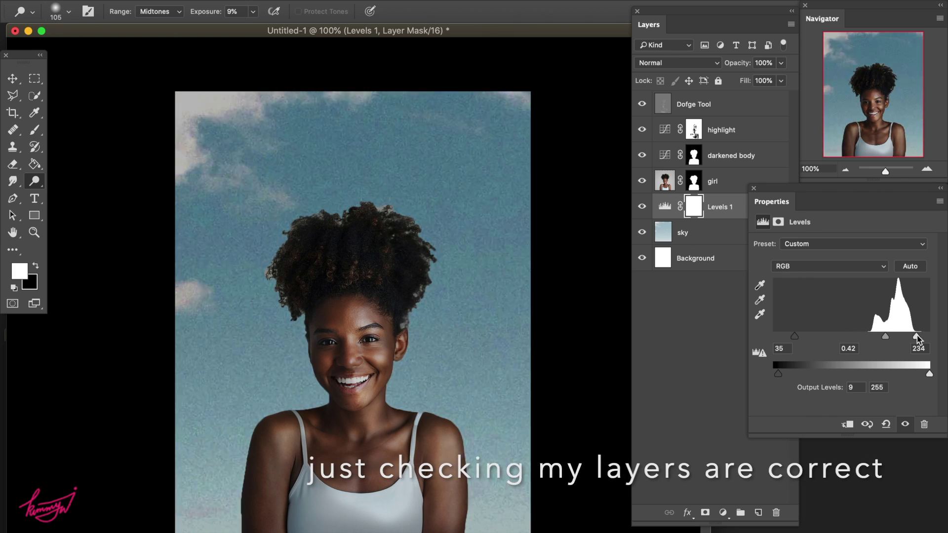
left_click_drag(795, 336, 787, 336)
left_click(694, 130)
left_click(642, 130)
left_click(641, 129)
left_click(320, 1)
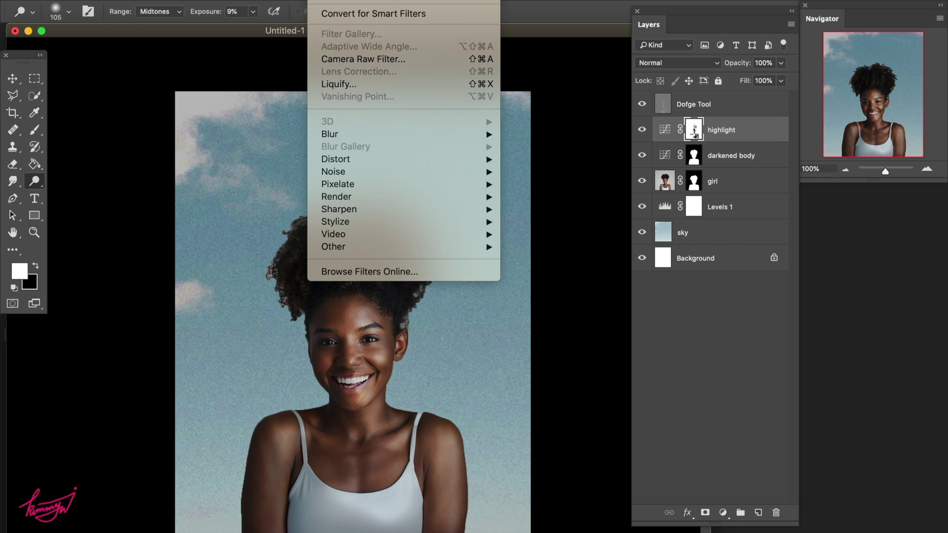
key("Escape")
left_click(737, 115)
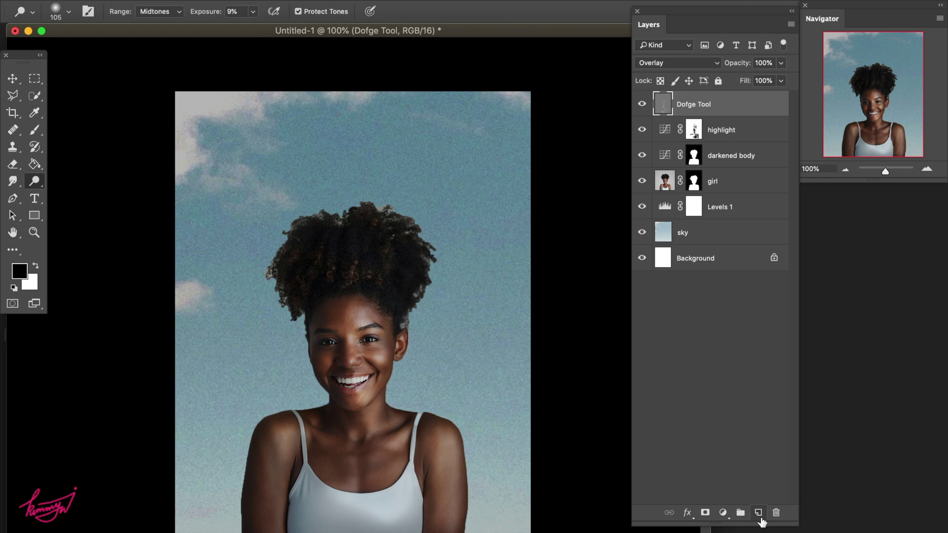
Paint a soft 500 px white spot at full opacity on a new layer
left_click(758, 513)
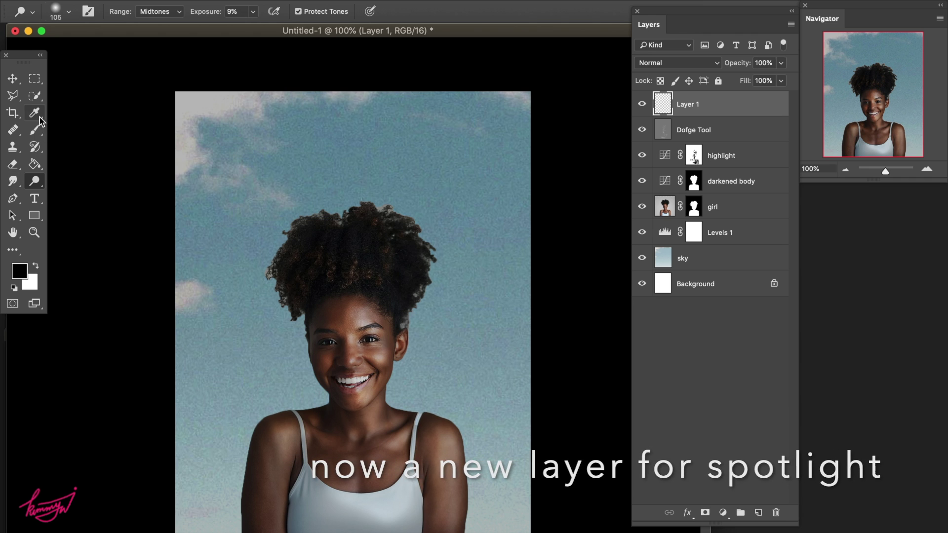
left_click(35, 130)
left_click(274, 12)
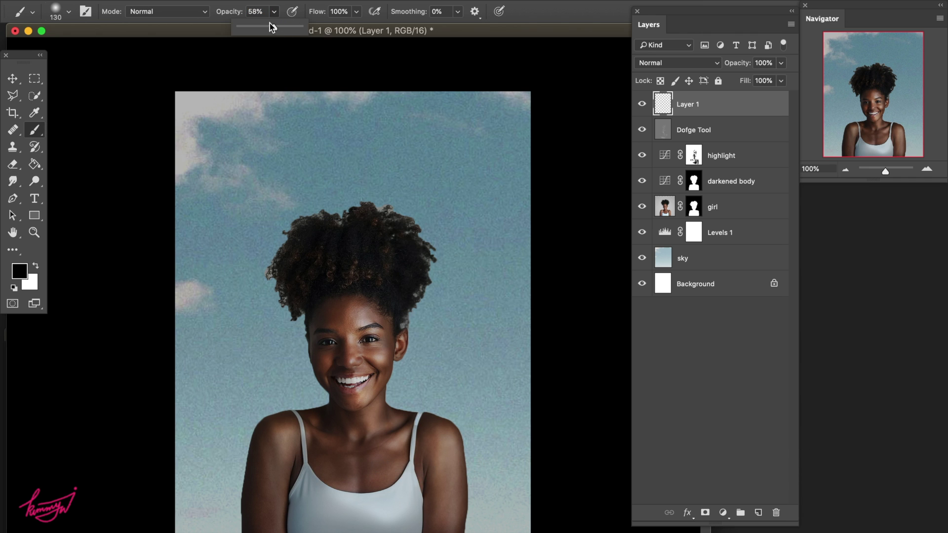
left_click(69, 12)
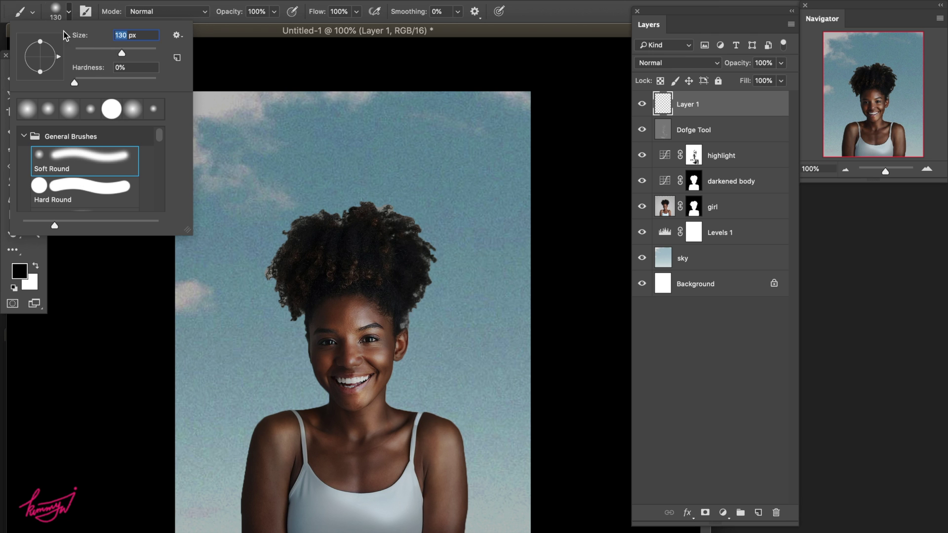
type("500")
key("Return")
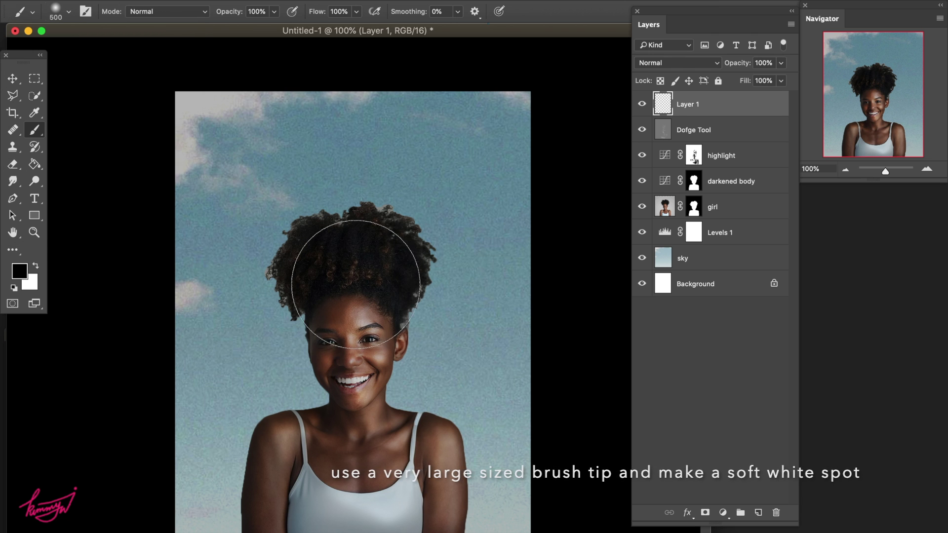
left_click(355, 271)
Set the white glow layer to Overlay and move it toward the upper right
key("ctrl+t")
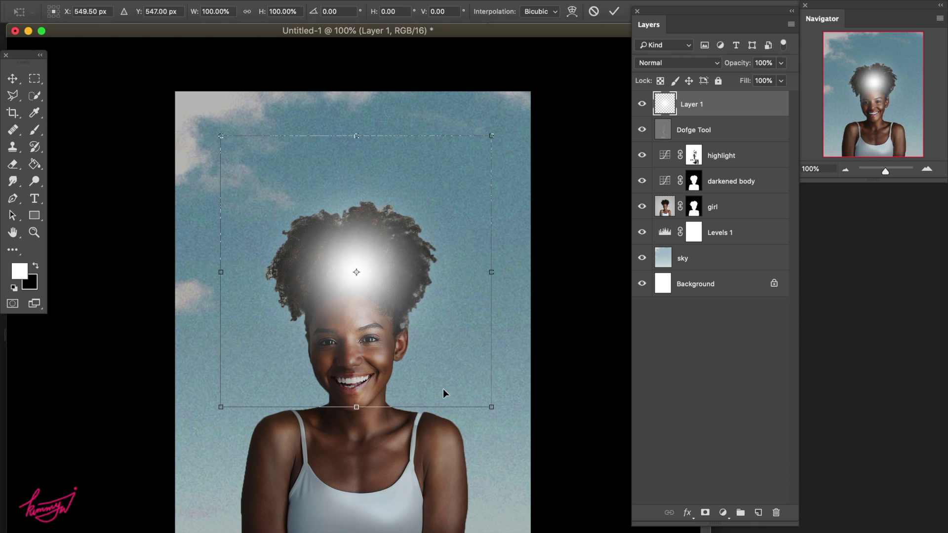
left_click_drag(411, 282, 531, 352)
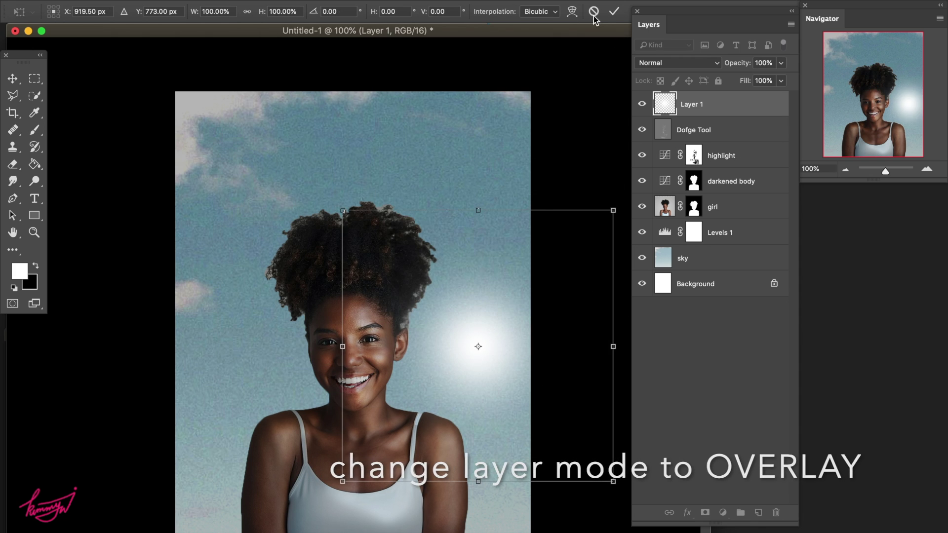
left_click(593, 11)
left_click(674, 62)
left_click(662, 204)
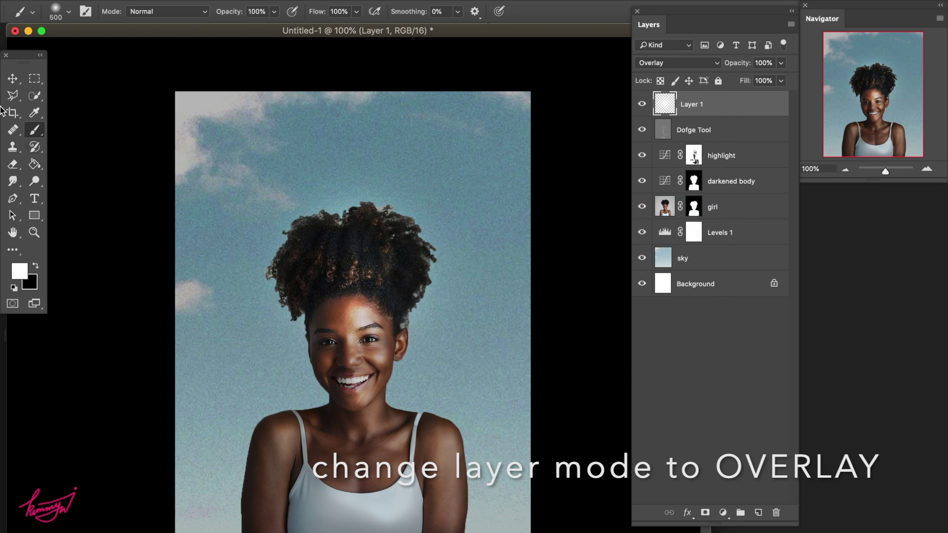
key("v")
mouse_move(340, 286)
left_mouse_down()
mouse_move(519, 217)
mouse_move(258, 286)
mouse_move(173, 423)
mouse_move(349, 123)
mouse_move(500, 138)
left_mouse_up()
Distort the glow's four corners into a beam and settle it in the upper right
key("super+t")
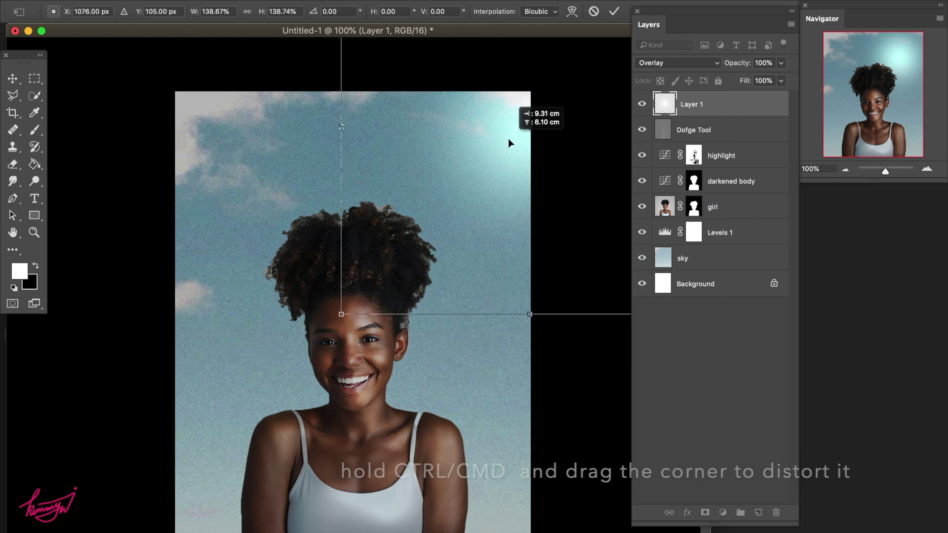
right_click(349, 313)
key("super+minus")
left_click_drag(340, 339, 147, 491, "super")
left_click_drag(591, 340, 555, 282, "super")
left_click_drag(592, 88, 556, 67, "super")
left_click_drag(340, 88, 310, 138, "super")
key("Return")
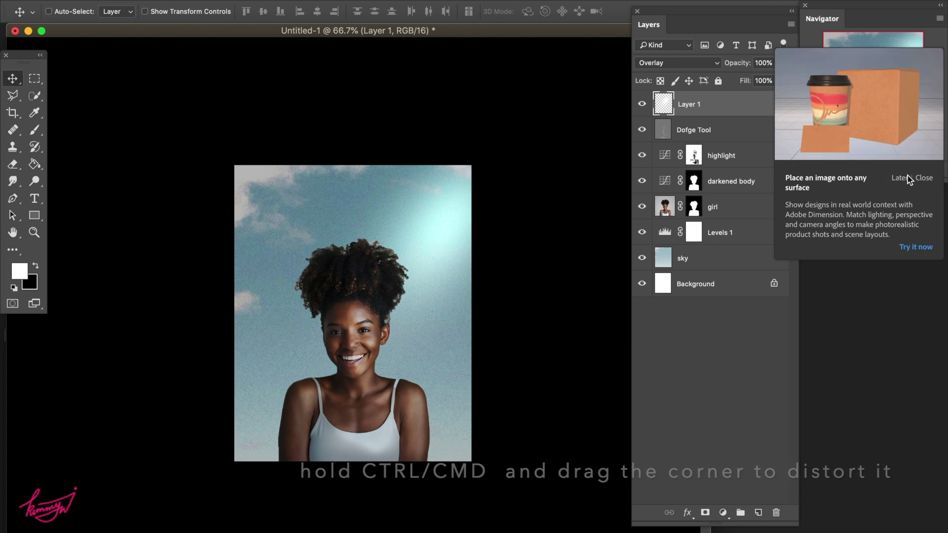
key("super+1")
left_click_drag(499, 168, 470, 104)
Try a rotated 42% copy of the glow, delete it, and reposition the original
key("super+j")
key("4")
key("2")
key("super+t")
left_click_drag(604, 212, 424, 70)
mouse_move(370, 200)
left_mouse_down()
mouse_move(486, 152)
mouse_move(443, 331)
left_mouse_up()
left_click(614, 10)
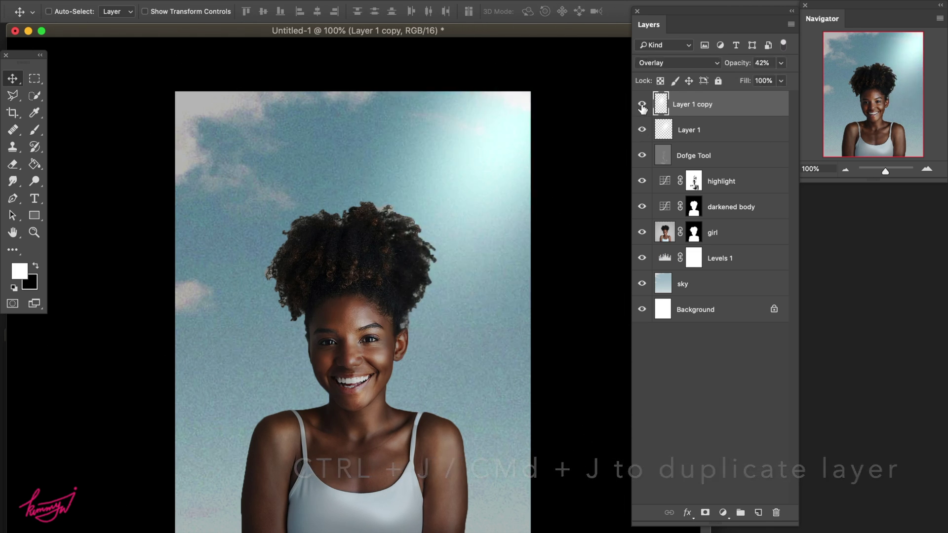
key("Delete")
mouse_move(514, 126)
left_mouse_down()
mouse_move(523, 173)
mouse_move(443, 82)
mouse_move(550, 237)
left_mouse_up()
key("Return")
Name the glow 'white light' and duplicate it as 'colour light 1'
type("ht")
key("Return")
key("ctrl+j")
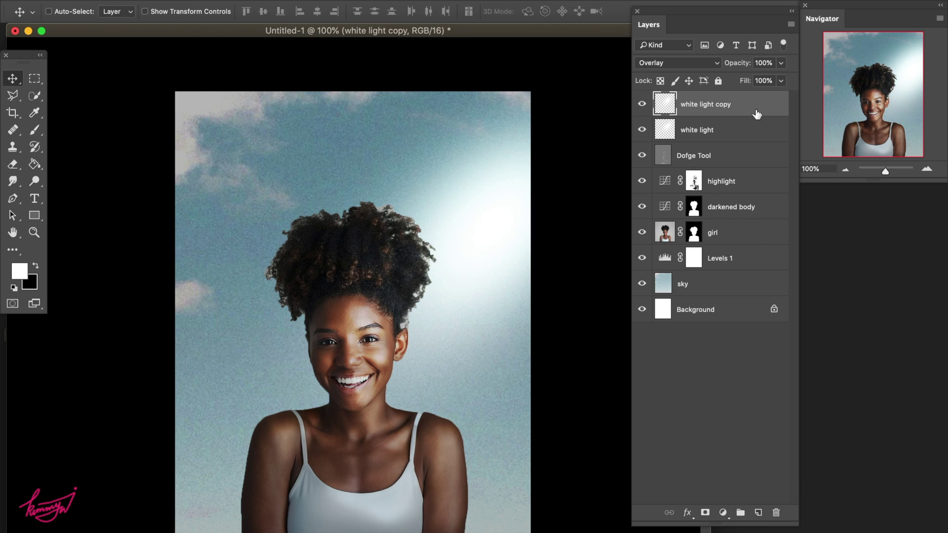
type("colour light 1")
key("Return")
double_click(751, 105)
left_click(554, 271)
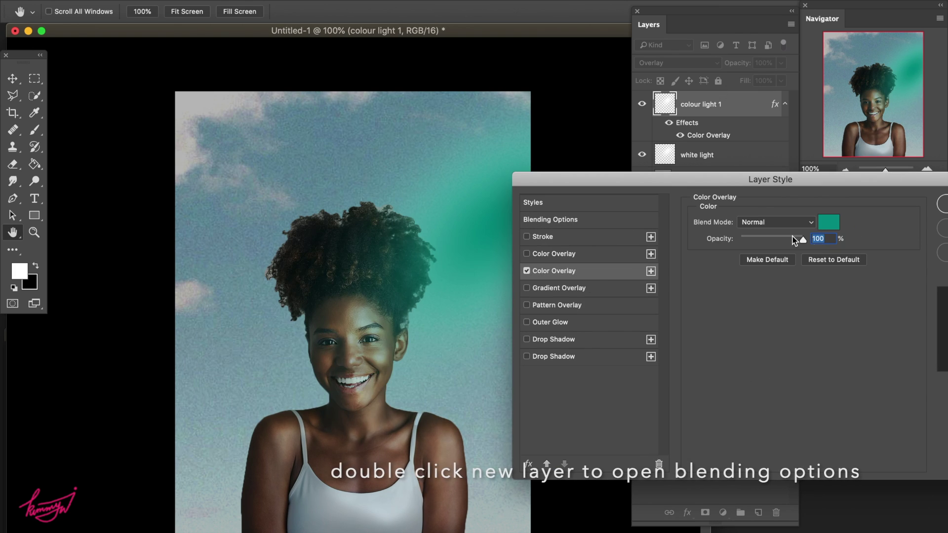
Give the colour light glow a yellow Color Overlay
left_click(829, 218)
left_click(788, 366)
left_click_drag(794, 385, 790, 401)
left_click(904, 245)
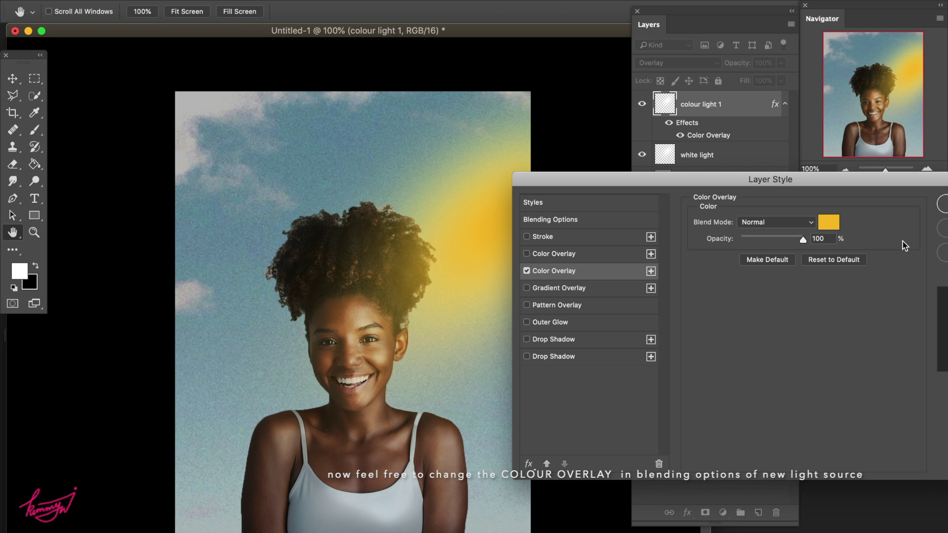
left_click(776, 222)
left_click(774, 271)
left_click(776, 222)
key("Escape")
key("Escape")
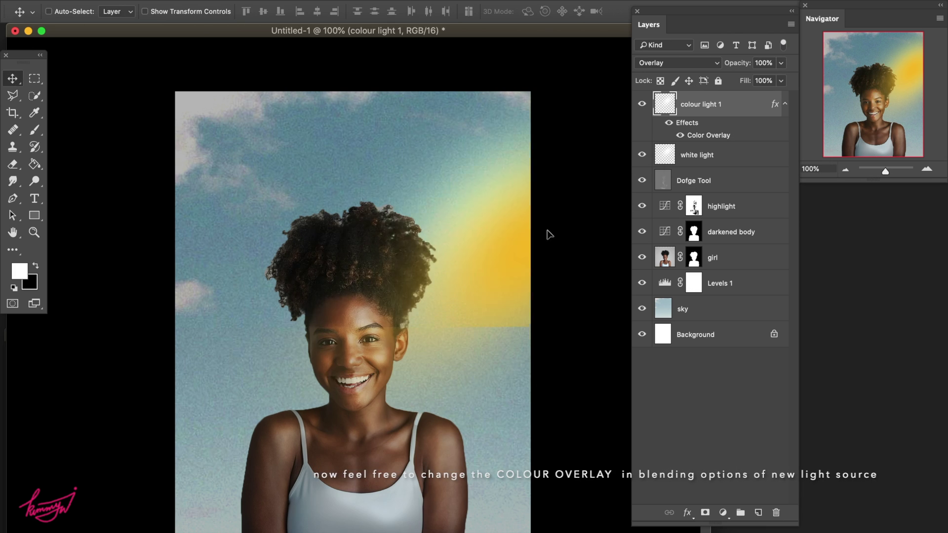
Rotate the yellow glow about 34°
key("ctrl+t")
mouse_move(459, 146)
left_mouse_down()
mouse_move(545, 188)
mouse_move(540, 449)
mouse_move(603, 351)
mouse_move(571, 136)
mouse_move(523, 232)
mouse_move(486, 267)
mouse_move(488, 215)
mouse_move(509, 260)
left_mouse_up()
key("ctrl+minus")
key("Return")
Duplicate the glow, recolour the copy pink, and move it toward the lower right
key("ctrl+j")
double_click(709, 135)
key("Return")
left_click_drag(435, 277, 454, 380)
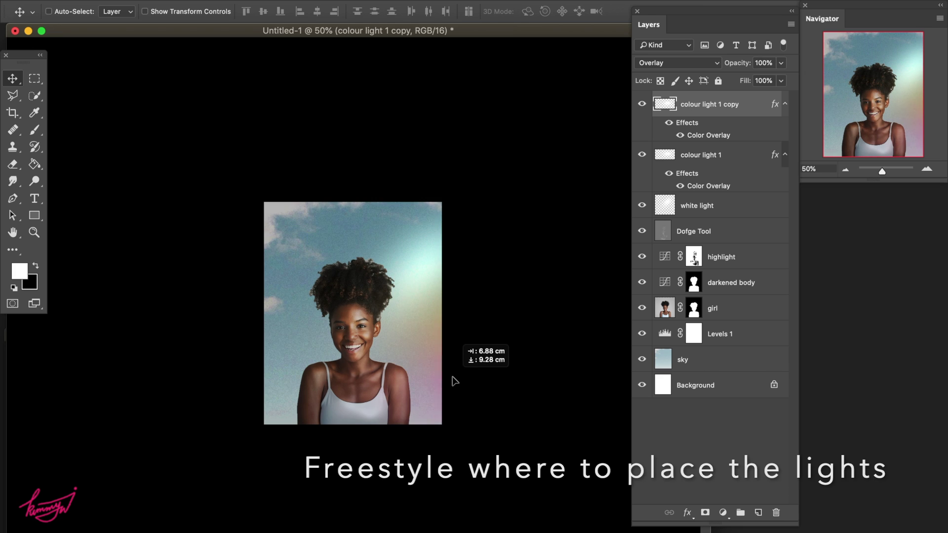
left_click_drag(674, 23, 610, 60)
key("ctrl+plus")
left_click_drag(486, 296, 436, 197)
Rename the glow layers 'pink light' and 'yellow light'
key("alt+bracketright")
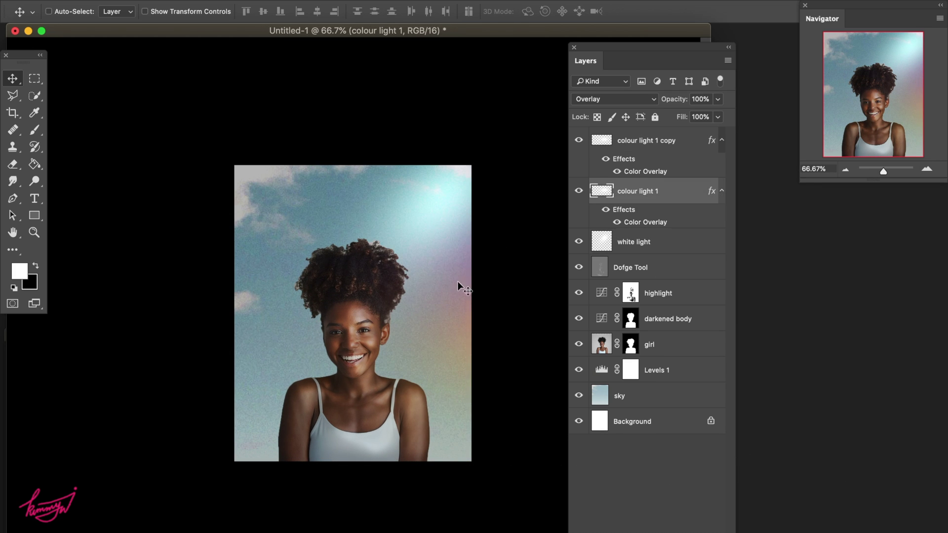
double_click(642, 140)
type("pink light")
key("Return")
double_click(635, 191)
type("yellow light")
key("Return")
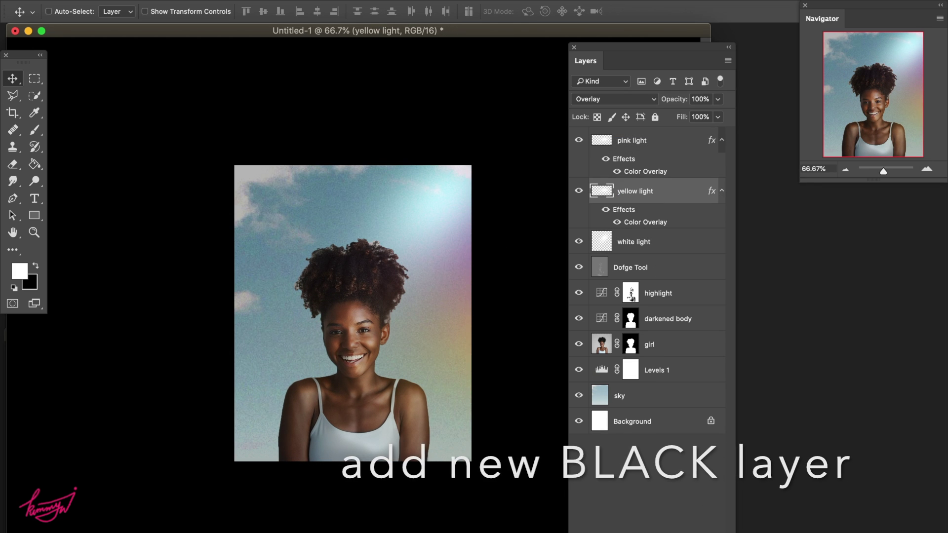
Add a new top layer filled with black using the Paint Bucket
key("ctrl+shift+alt+n")
key("x")
key("g")
left_click(256, 277)
key("ctrl+shift+bracketright")
left_click(323, 0)
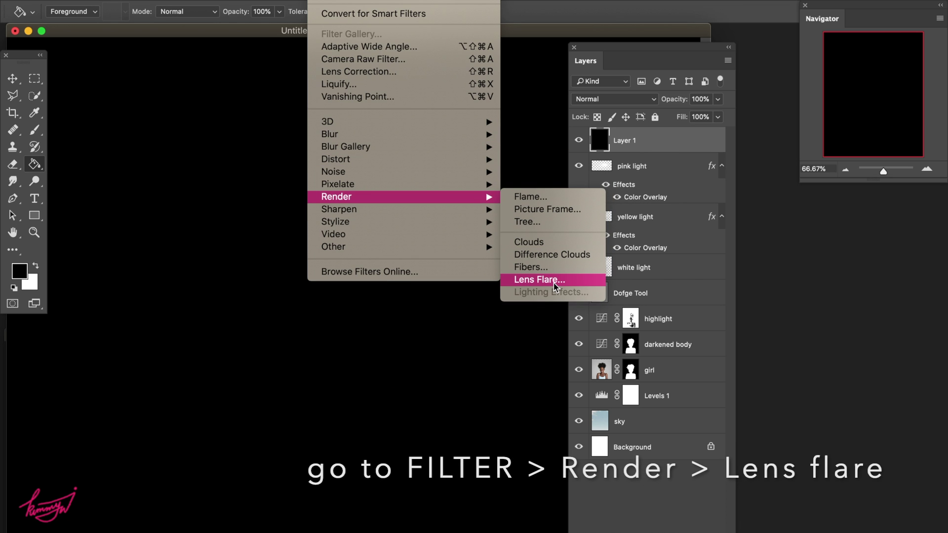
Render a 105mm Prime lens flare at 121% brightness near the preview centre
left_click(553, 280)
left_click_drag(393, 286, 405, 287)
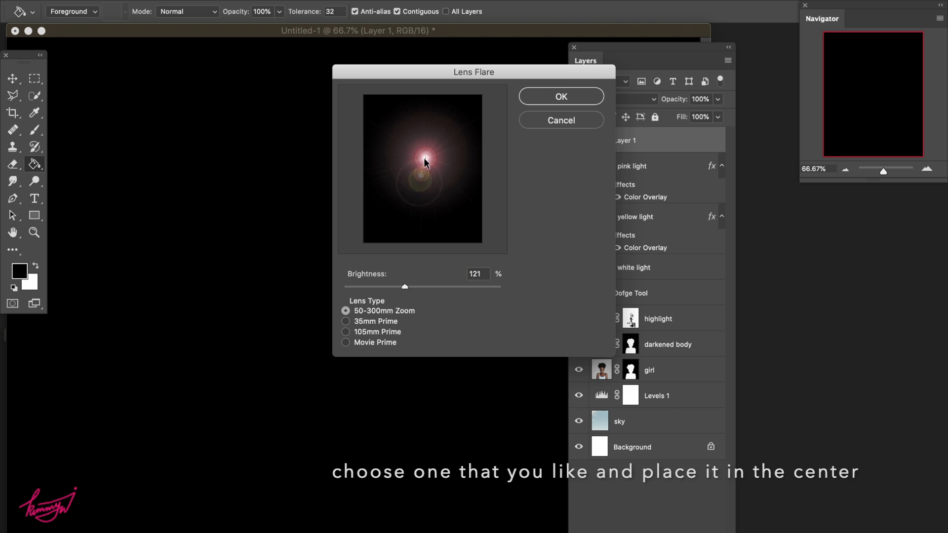
left_click(345, 332)
left_click_drag(470, 194, 426, 164)
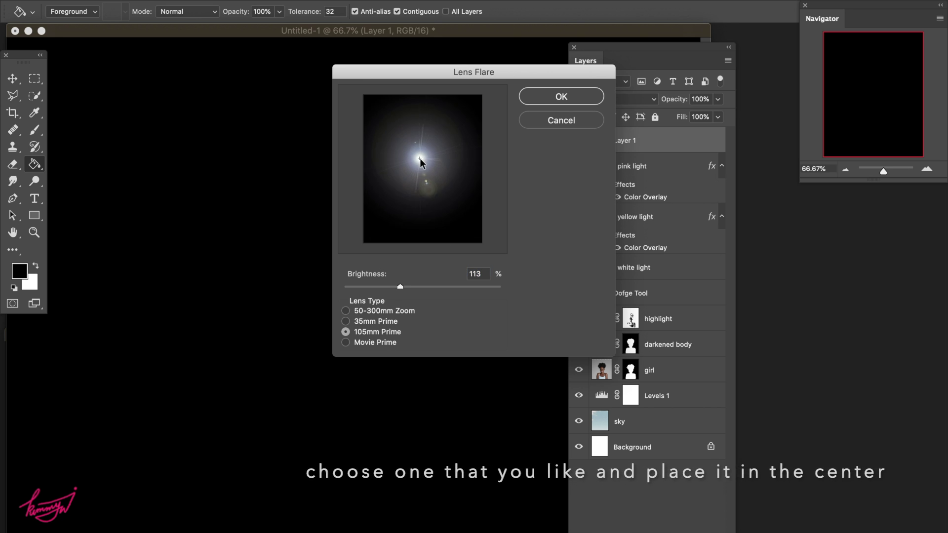
left_click(561, 97)
Blend the flare layer in Soft Light, enlarge it to about 270%, and reposition it
key("shift+alt+f")
key("ctrl+t")
left_click_drag(353, 164, 366, 54)
mouse_move(410, 301)
left_mouse_down()
mouse_move(260, 357)
mouse_move(402, 355)
left_mouse_up()
left_click_drag(258, 167, 167, 74)
mouse_move(414, 335)
left_mouse_down()
mouse_move(441, 226)
mouse_move(402, 247)
left_mouse_up()
left_click_drag(543, 103, 557, 93)
mouse_move(415, 222)
left_mouse_down()
mouse_move(400, 328)
mouse_move(434, 317)
mouse_move(305, 156)
left_mouse_up()
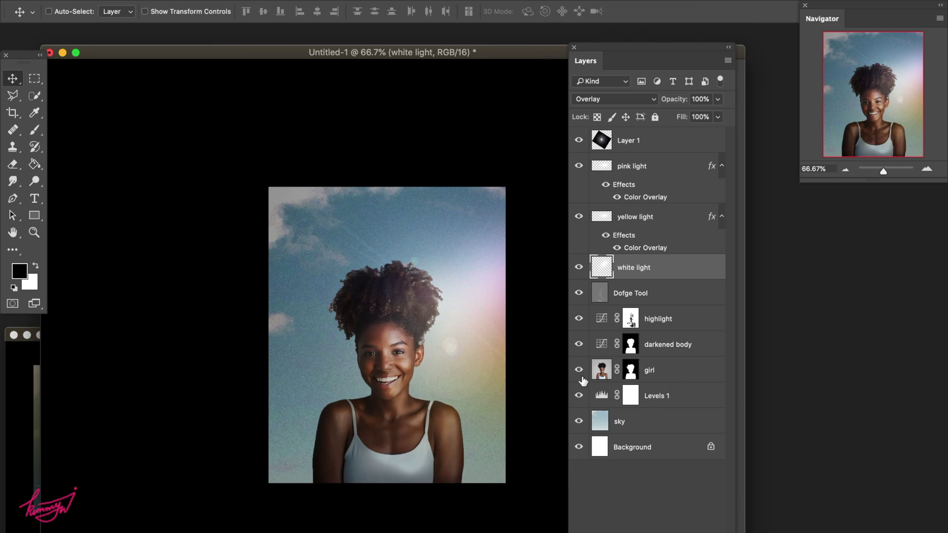
Reshape the darkened body curve, raising its top endpoint and adjusting the midtones
left_click(592, 375)
left_click(579, 344)
left_click(579, 344)
left_click(630, 344)
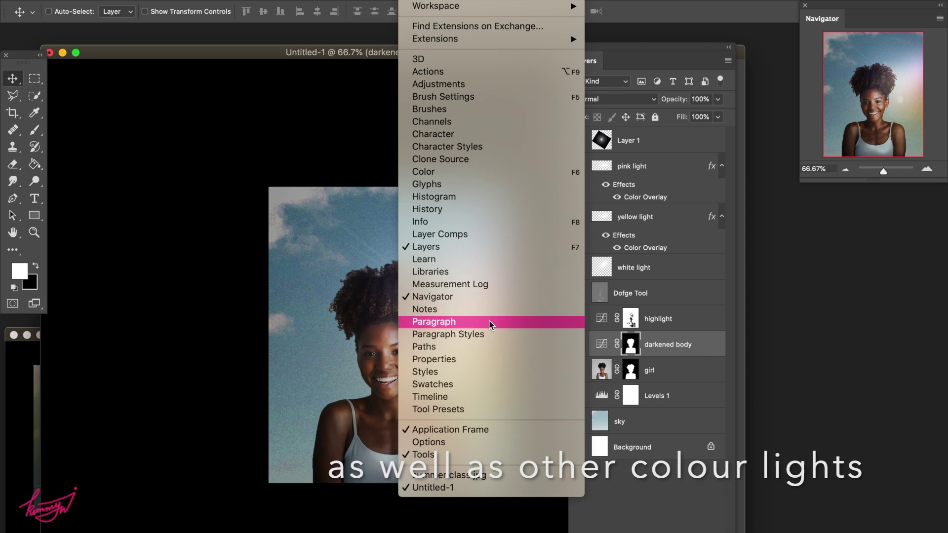
left_click(455, 360)
left_click_drag(925, 312, 924, 297)
left_click_drag(879, 326, 877, 331)
left_click(851, 354)
left_click_drag(840, 364, 840, 361)
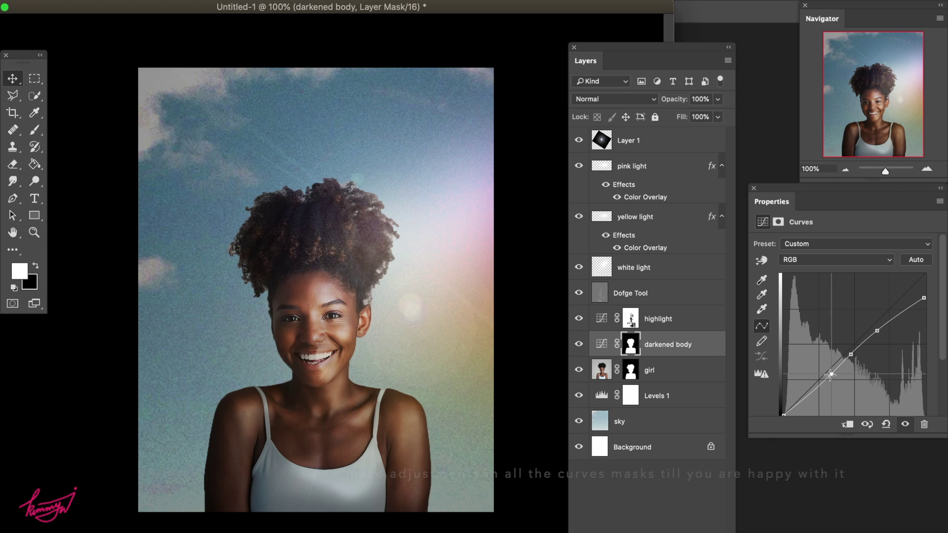
left_click_drag(915, 306, 925, 299)
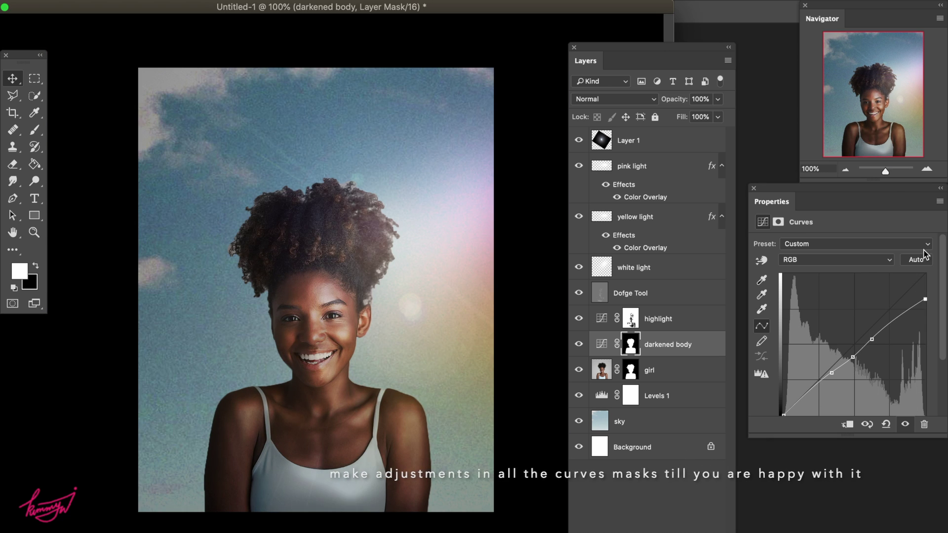
Set Hue/Saturation to Hue -1, Saturation +10, and move the lens flare
left_click(593, 318)
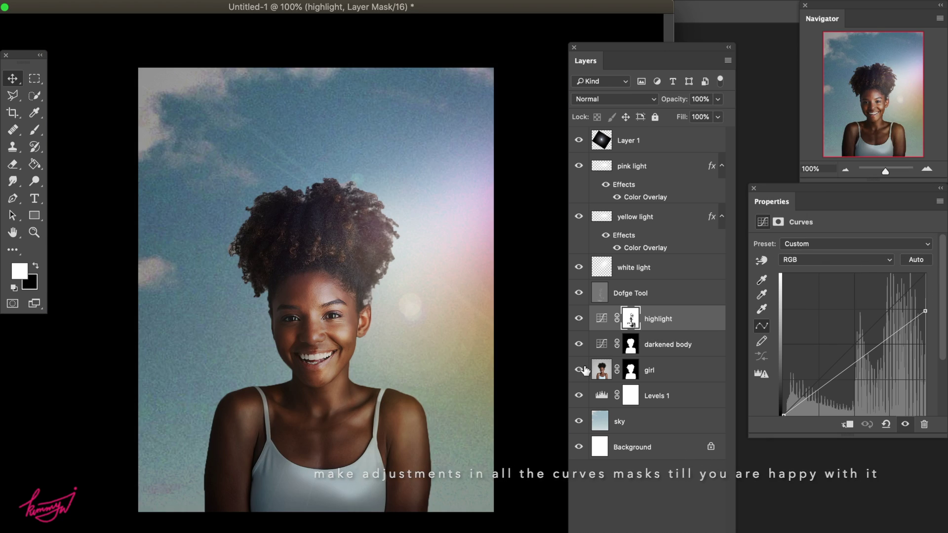
left_click(842, 292)
left_click_drag(843, 316, 851, 316)
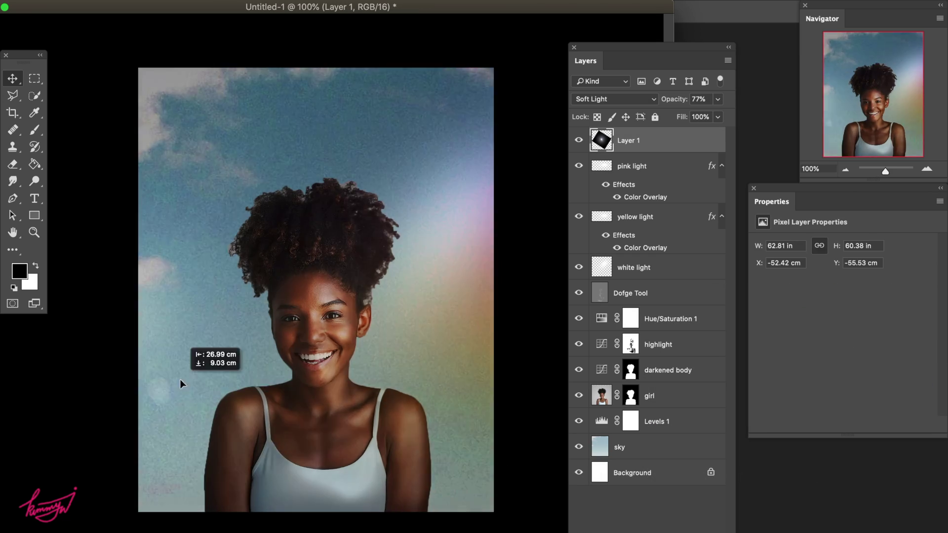
left_click_drag(188, 413, 457, 292)
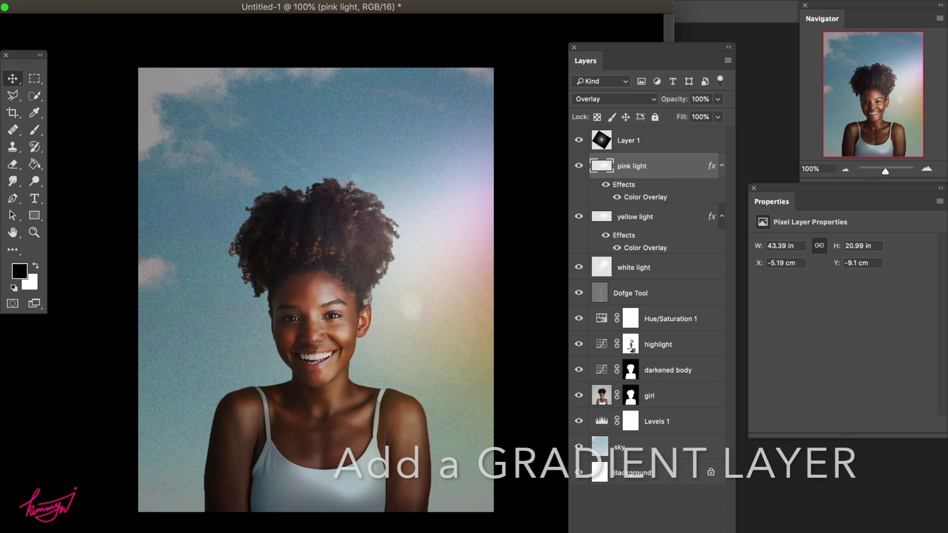
Add a Black, White gradient fill layer angled diagonally at about 60°
left_click(660, 531)
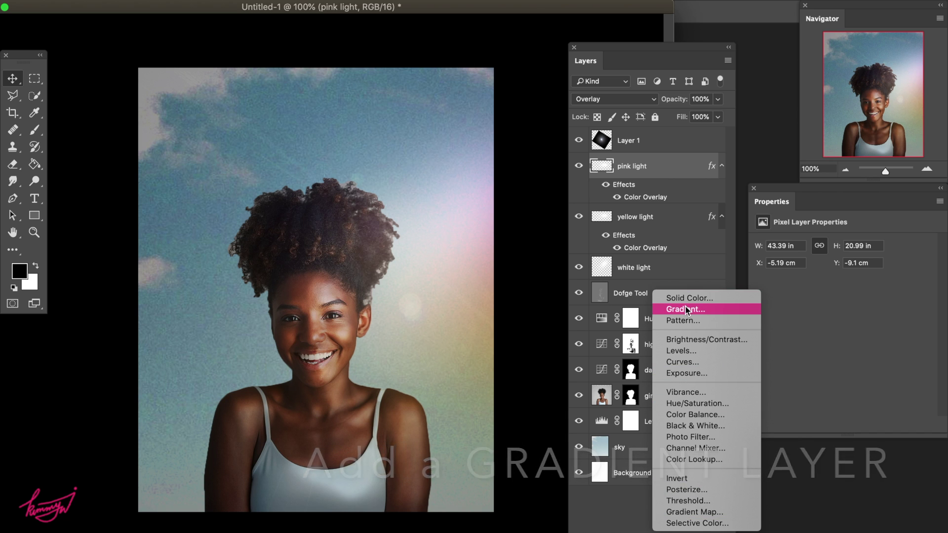
left_click(686, 309)
left_click(751, 321)
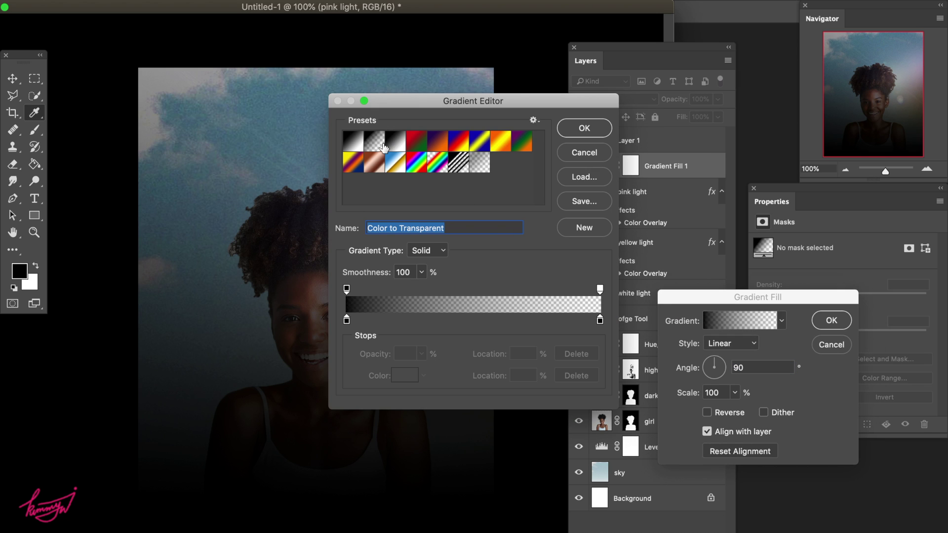
left_click(403, 146)
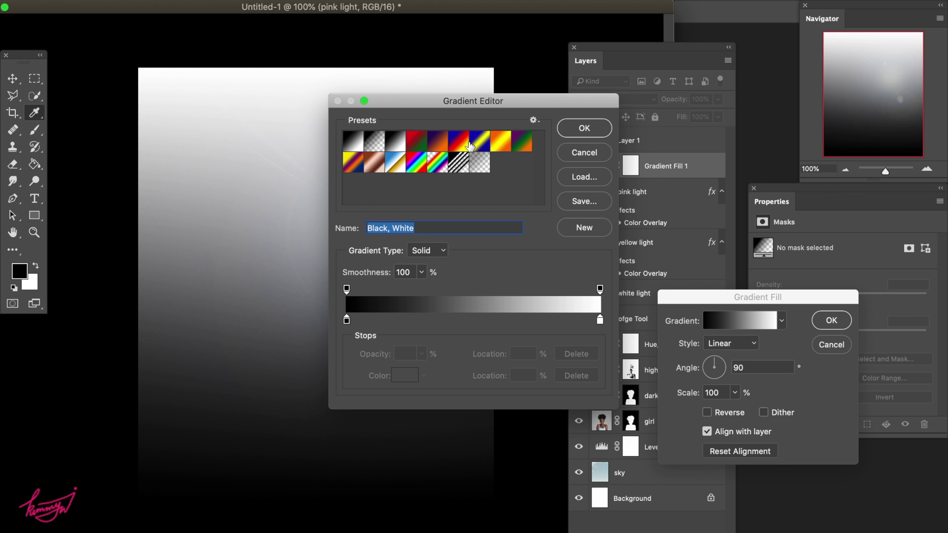
left_click(577, 129)
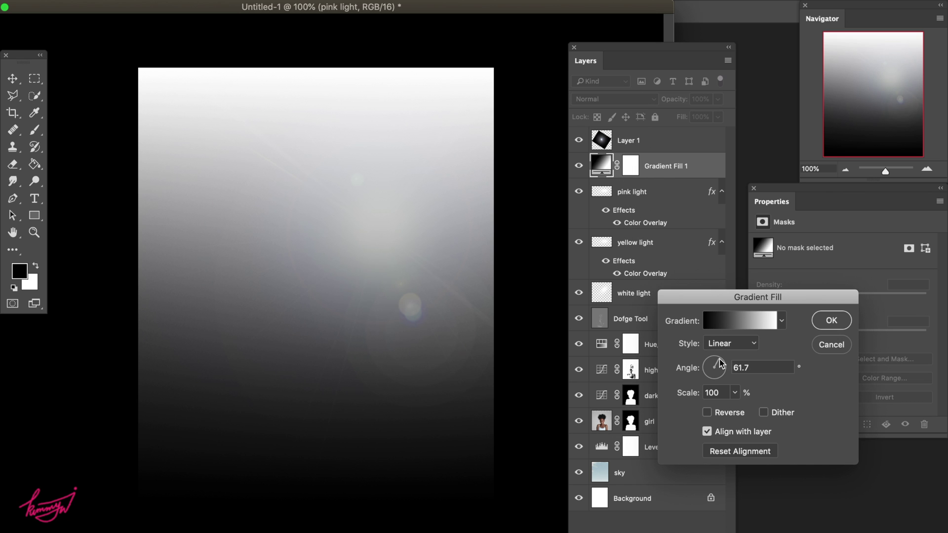
left_click_drag(720, 360, 719, 360)
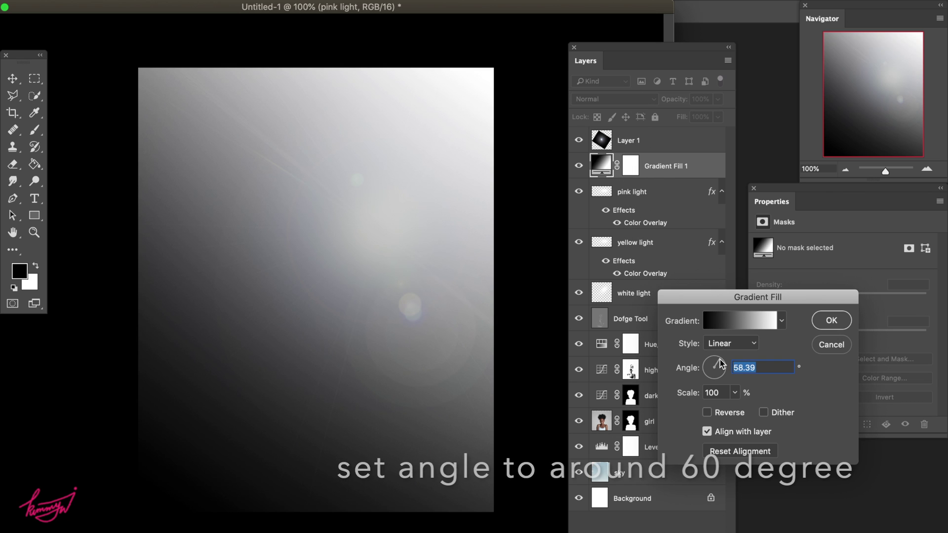
left_click(832, 320)
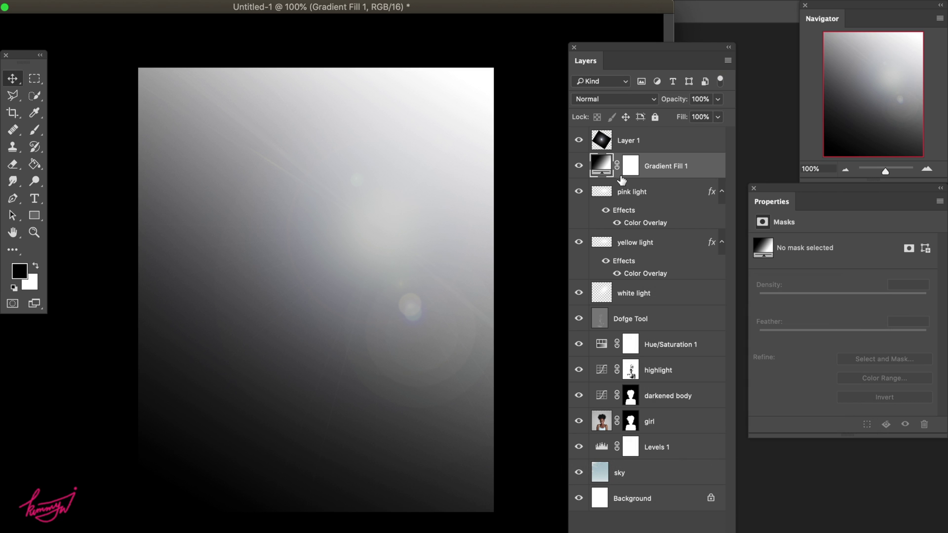
Set Gradient Fill 1 to Overlay and place it just above Dofge Tool
left_click(637, 100)
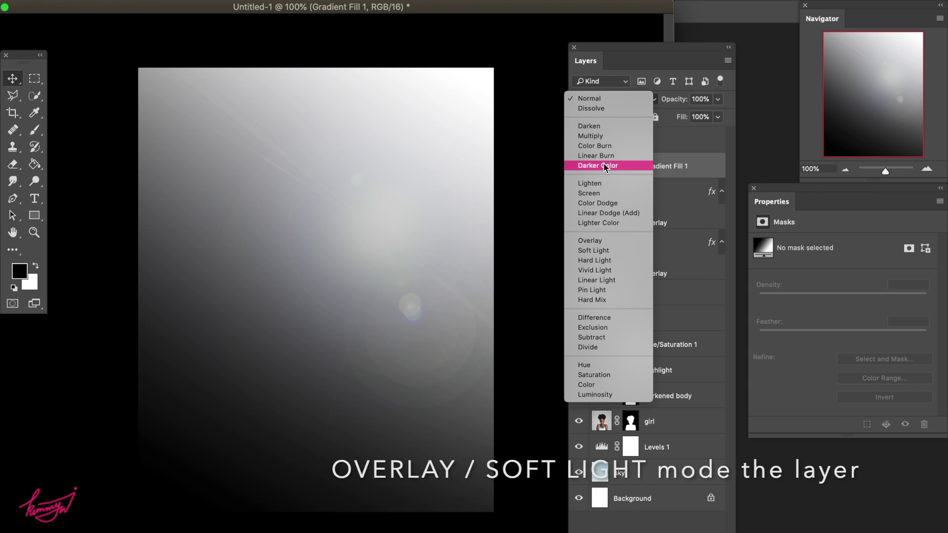
left_click(608, 239)
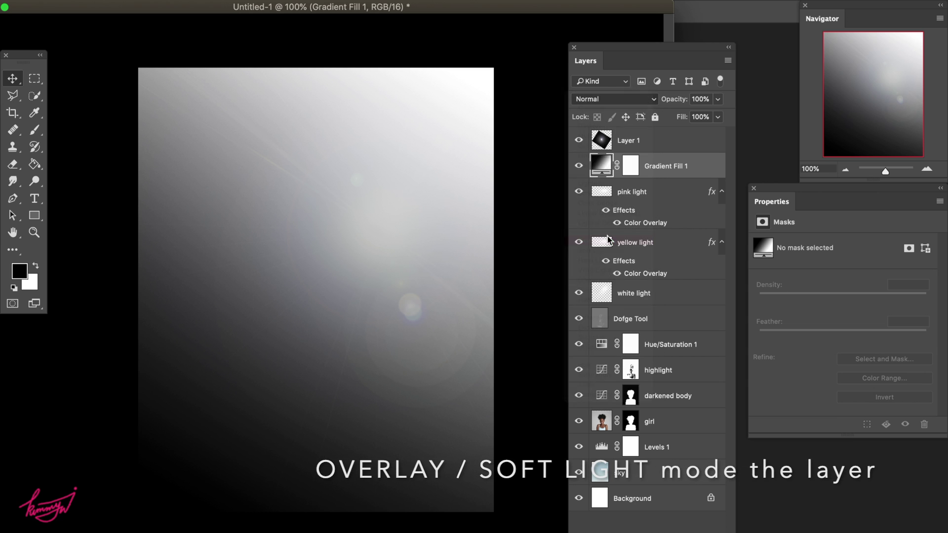
mouse_move(657, 168)
left_mouse_down()
mouse_move(658, 344)
mouse_move(665, 311)
left_mouse_up()
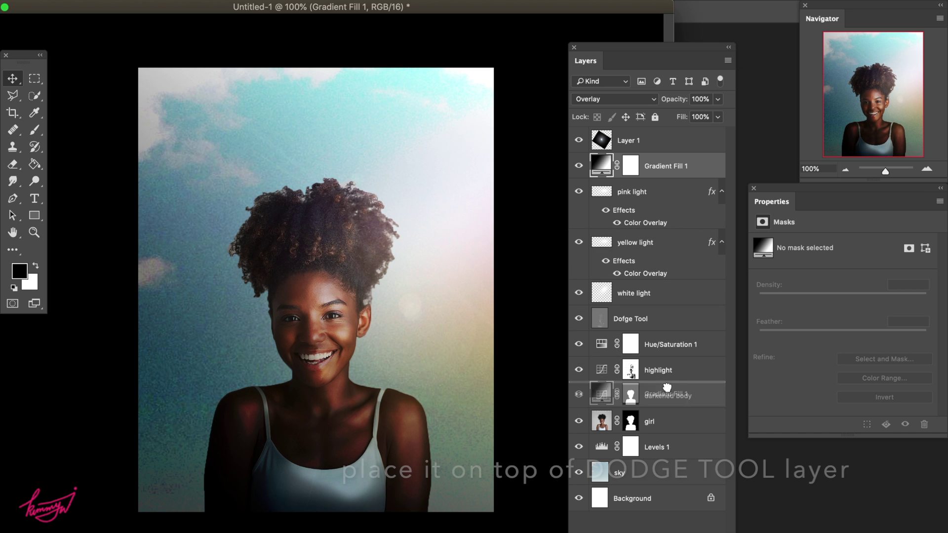
left_click_drag(665, 311, 662, 246)
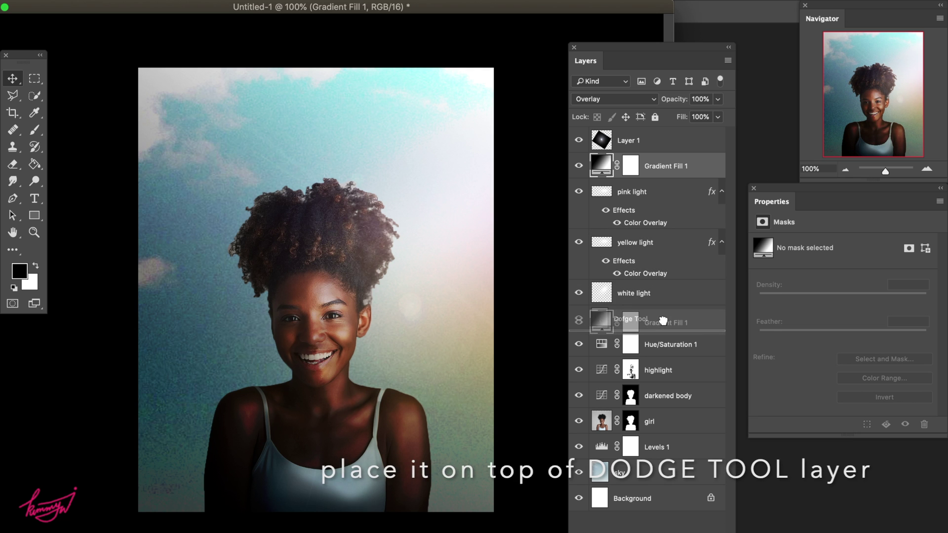
left_click_drag(662, 246, 665, 312)
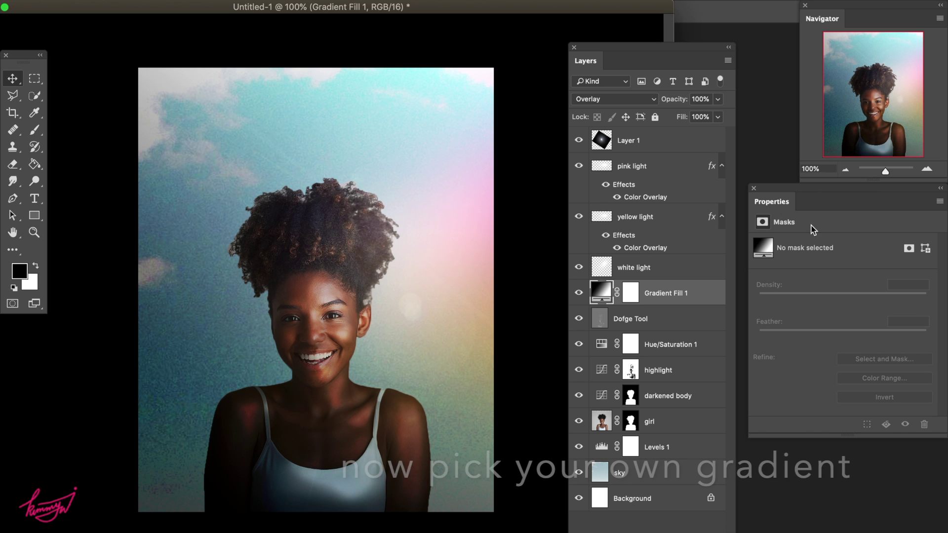
Preview gradient presets: Violet Orange, Blue Red Yellow, Red Green, Rainbow, Chrome, Foreground to Transparent
double_click(605, 292)
left_click(740, 320)
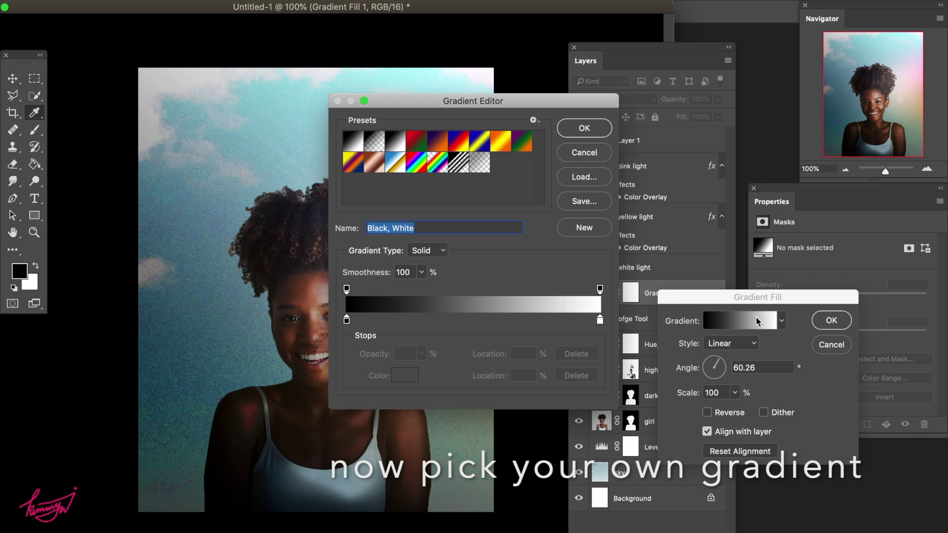
left_click_drag(537, 104, 684, 105)
left_click(595, 143)
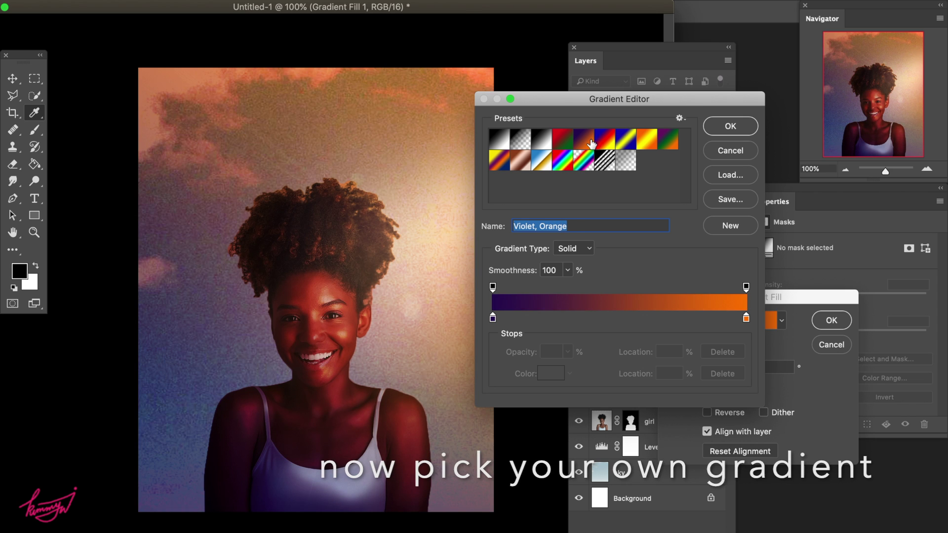
left_click(604, 141)
left_click(553, 143)
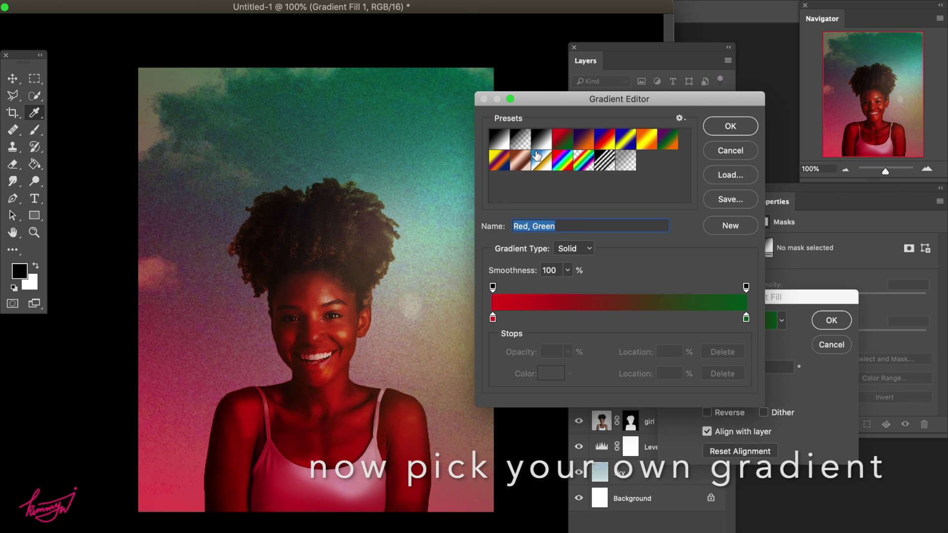
left_click(582, 162)
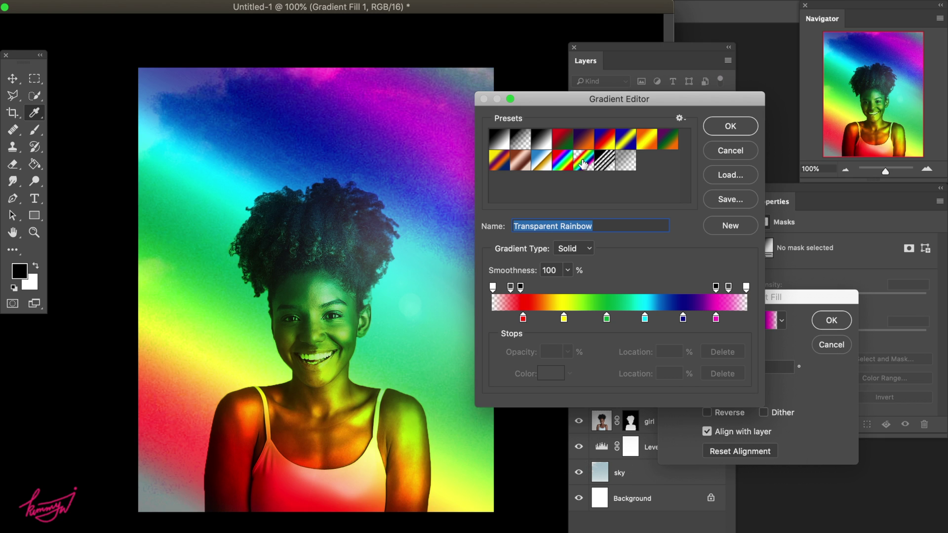
left_click(542, 168)
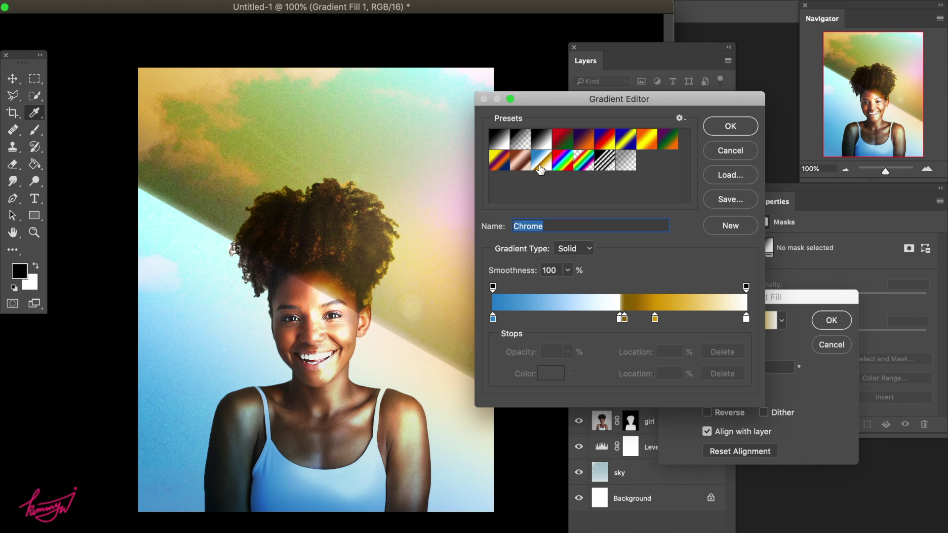
left_click(526, 142)
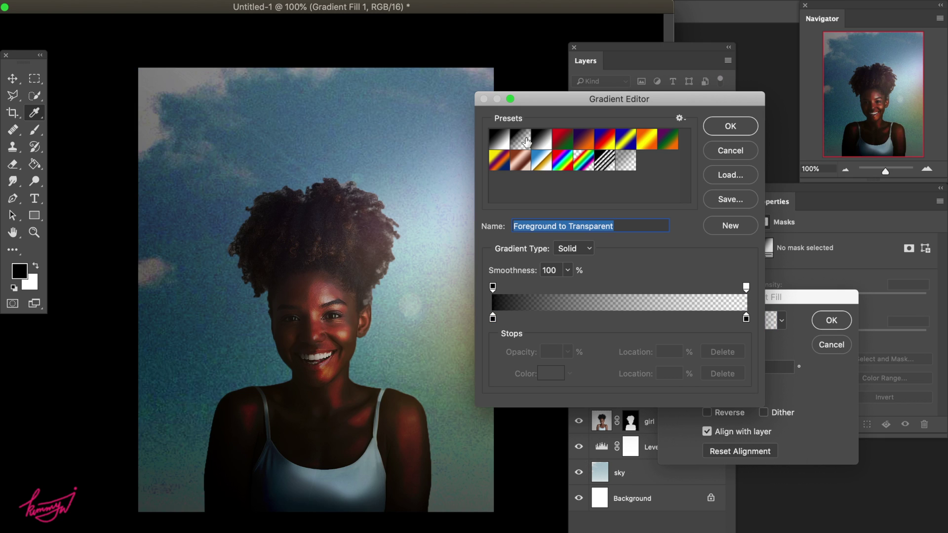
Base the gradient on Violet, Green, Orange, hide yellow light, and move the lens flare
left_click(669, 146)
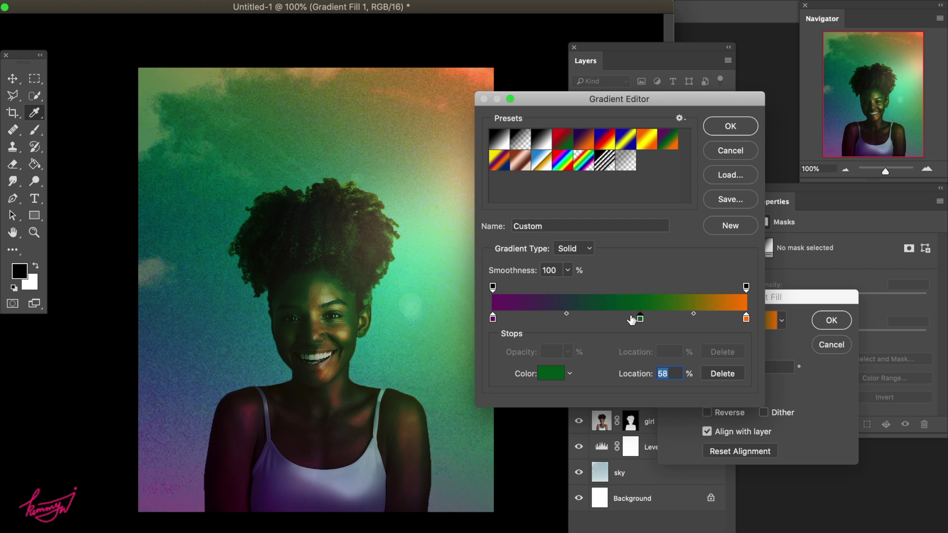
left_click(595, 318)
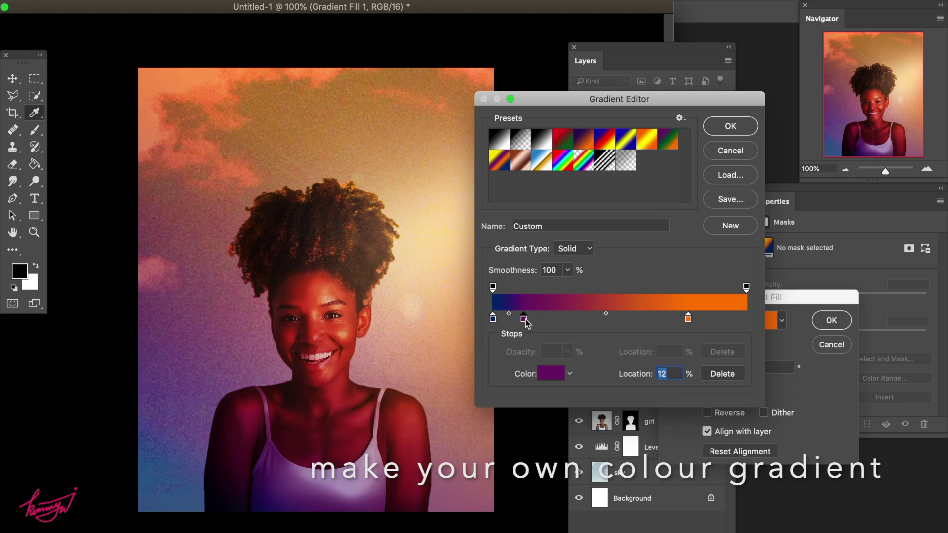
left_click(578, 217)
left_click_drag(409, 302, 321, 174)
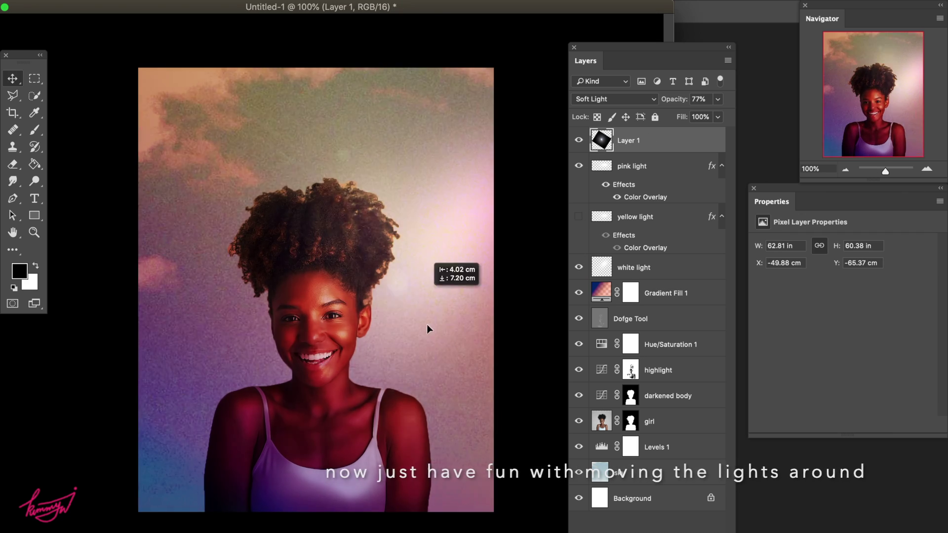
Shift the lens flare, select the sky layer, and set the title font to Neon Future
left_click_drag(321, 173, 427, 324)
scroll(865, 118, "up", 1)
left_click(600, 472)
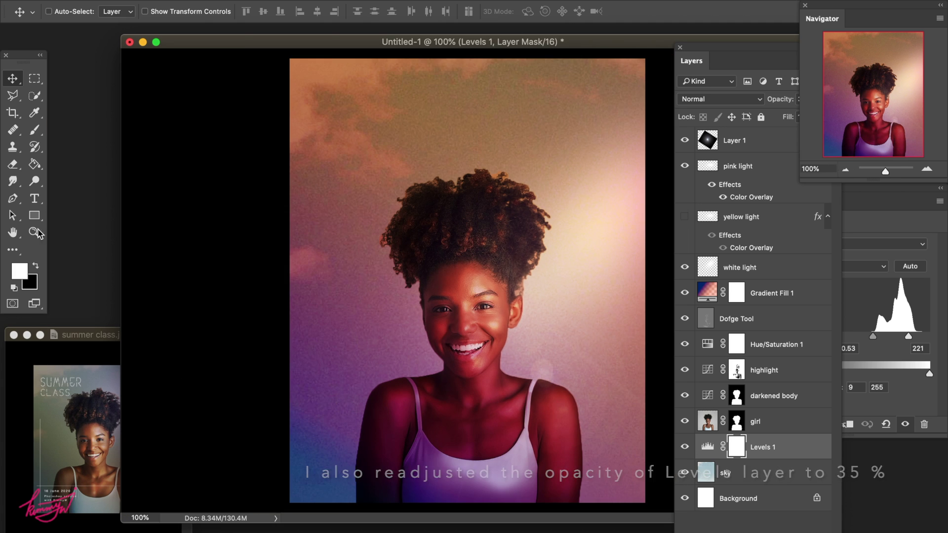
left_click(183, 66)
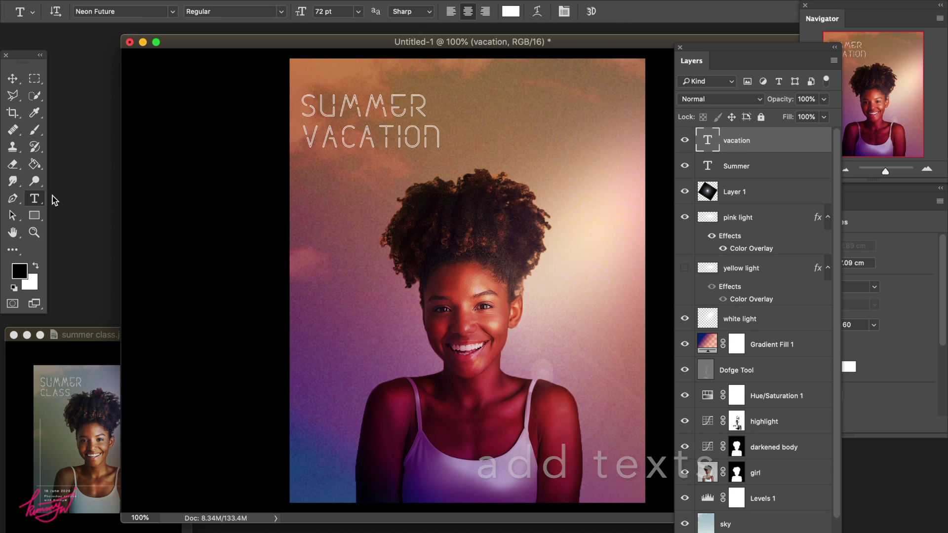
Prepare a Hard Round 3 px brush on a new empty layer for the thin white lines
key("b")
left_click(69, 11)
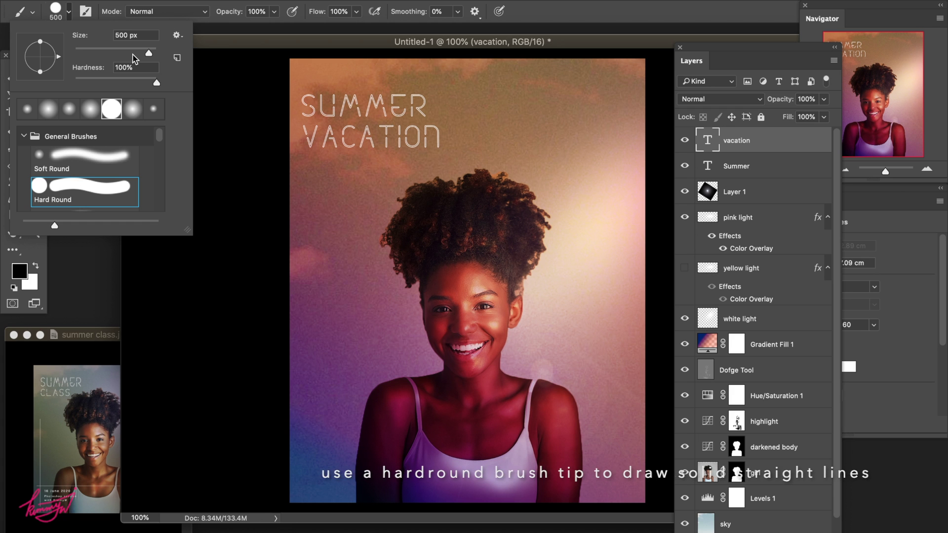
key("Return")
key("ctrl+shift+alt+n")
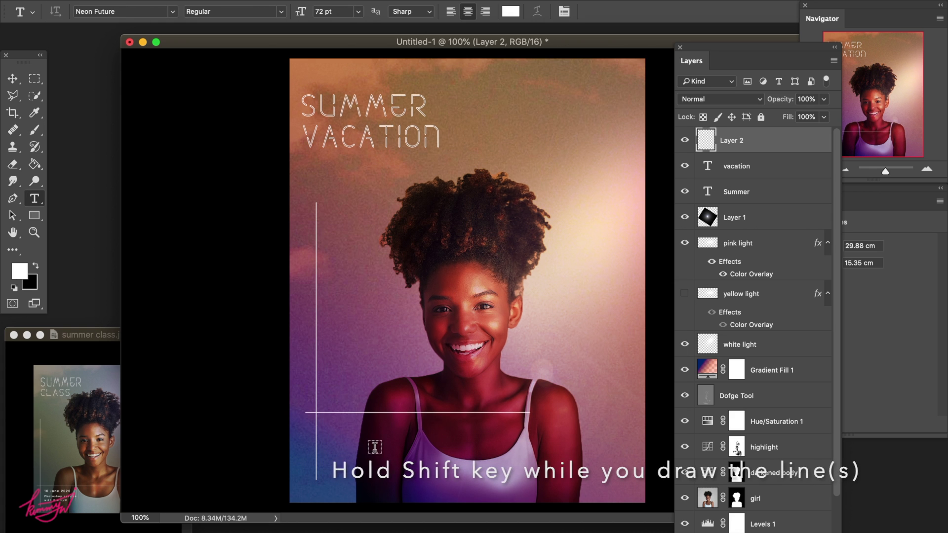
left_click(722, 99)
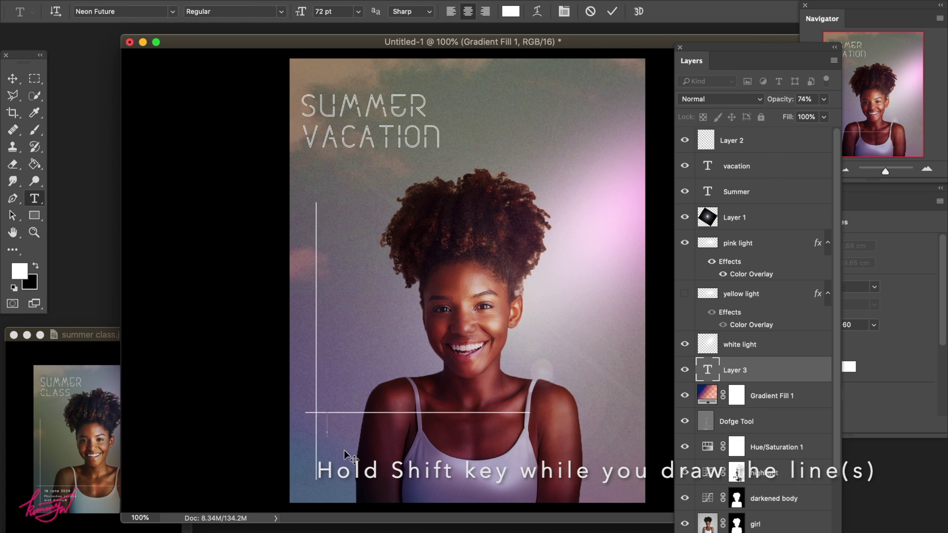
Add the class caption text 'PHOTOSHOP' in Montserrat 30 pt
type("PHOTOSHOP")
left_click(123, 11)
left_click(123, 49)
key("Tab")
type("HOLIDAY")
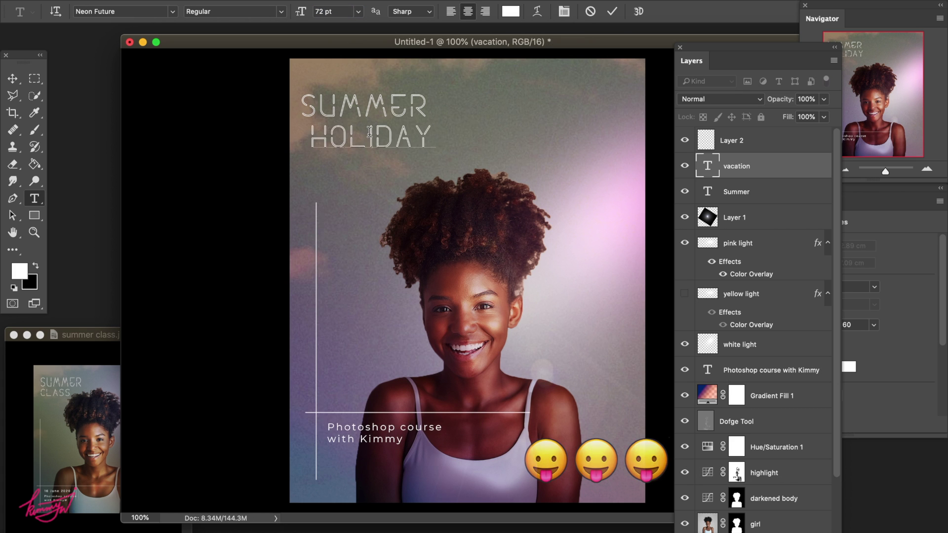
Change the second title line to TWENTYTWENTY and add the date line 'June 16 Tuesday'
type("TWENTYTWENTY")
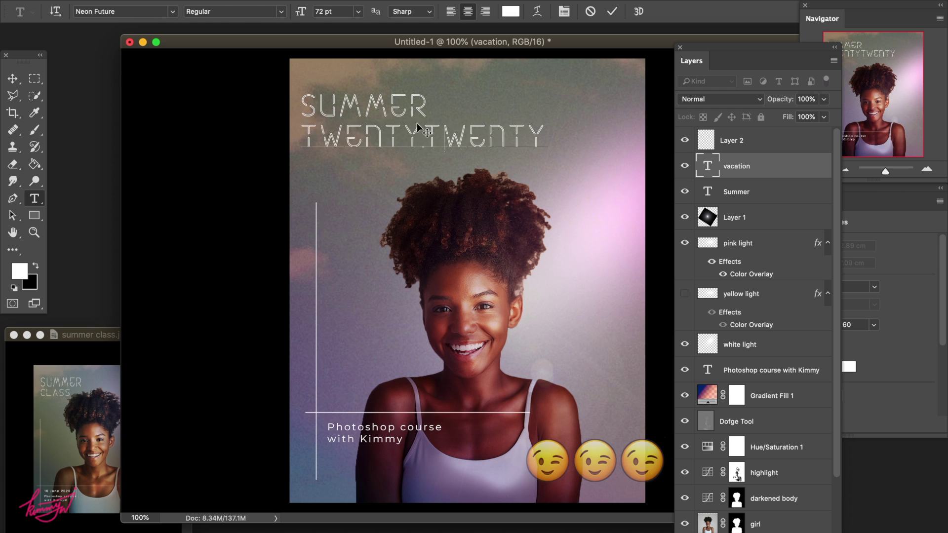
left_click(611, 15)
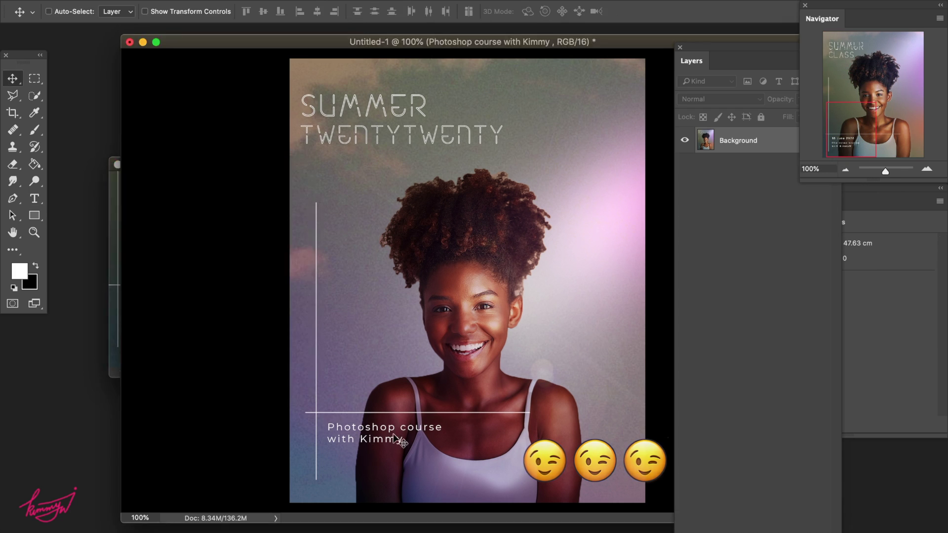
left_click(330, 433)
type("June 16")
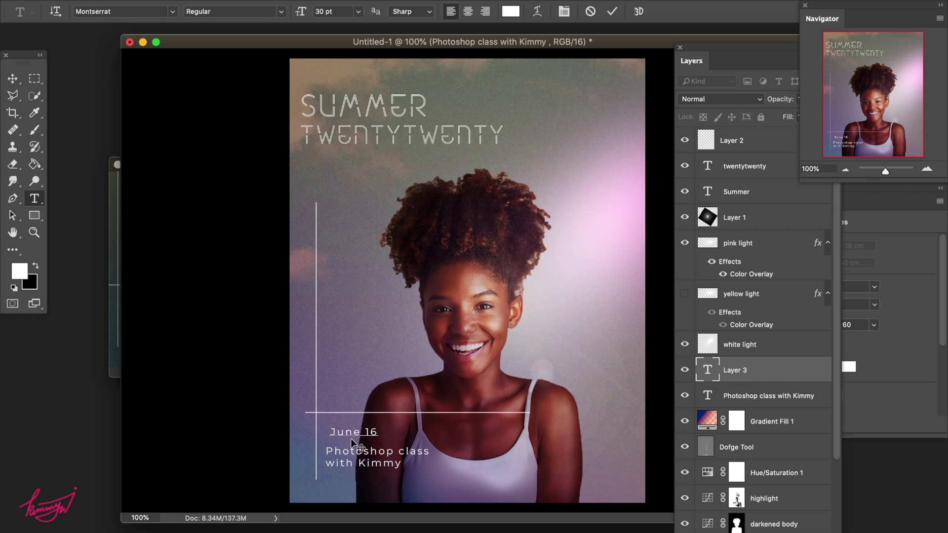
type(" Tuesday")
key("ctrl+a")
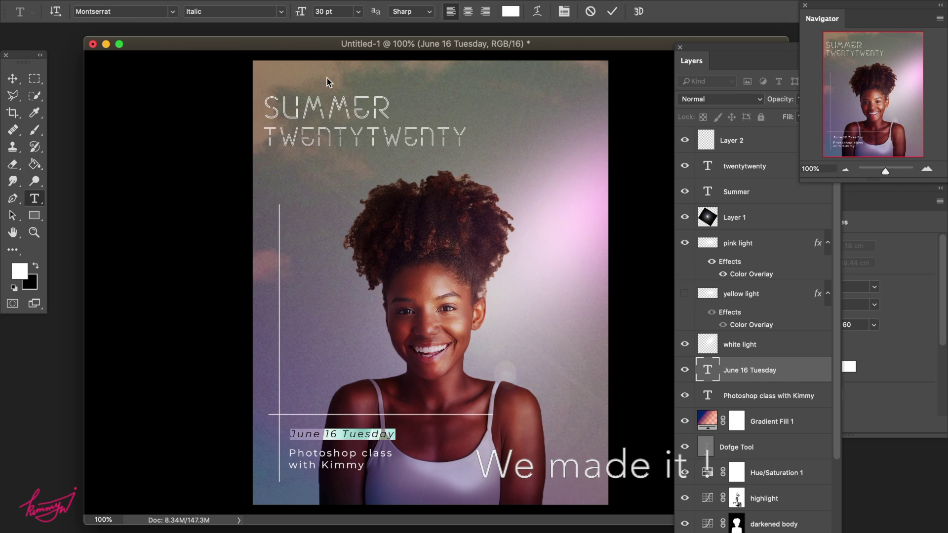